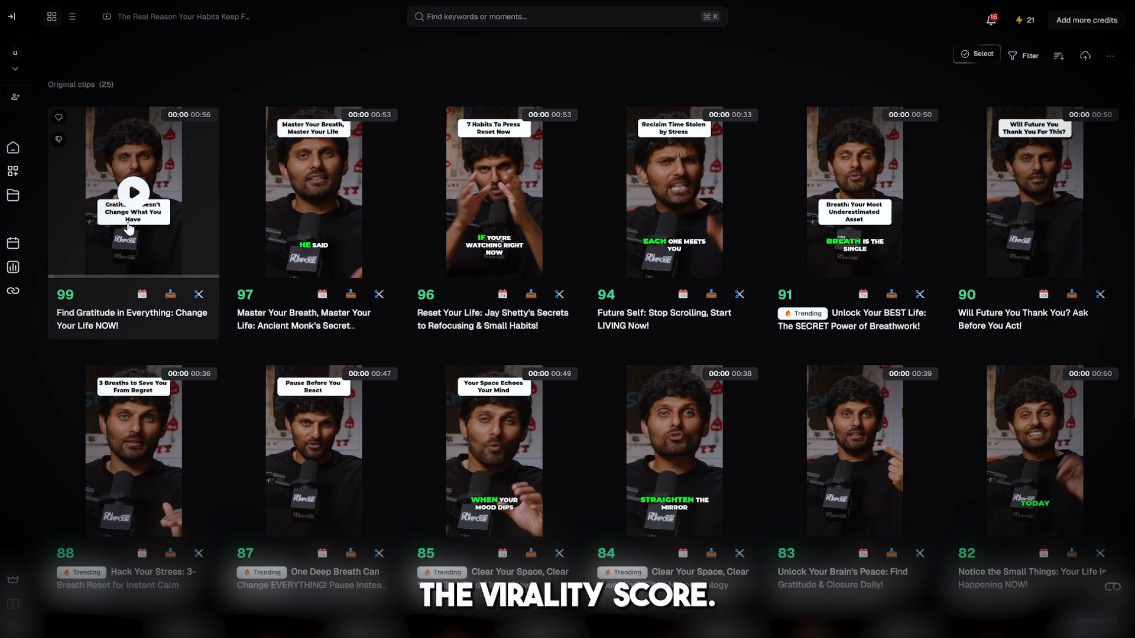
Examine the scored clips and the scene analysis of the top-ranked clip, "Find Gratitude in Everything: Change Your Life NOW!".
mouse_move(433, 300)
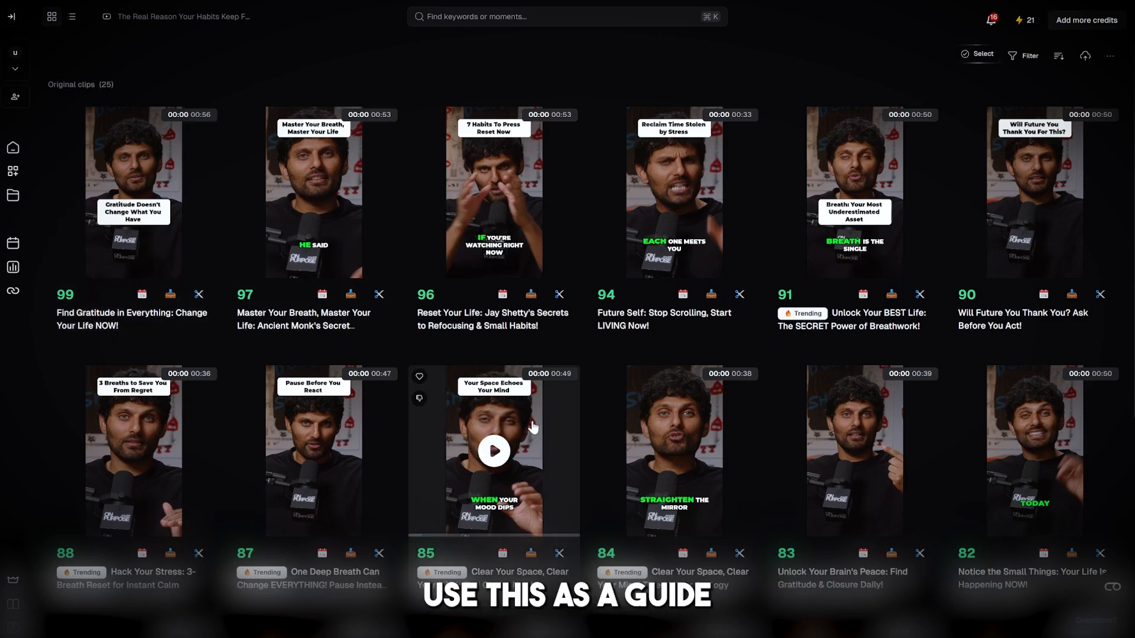
scroll(527, 423, down, 3)
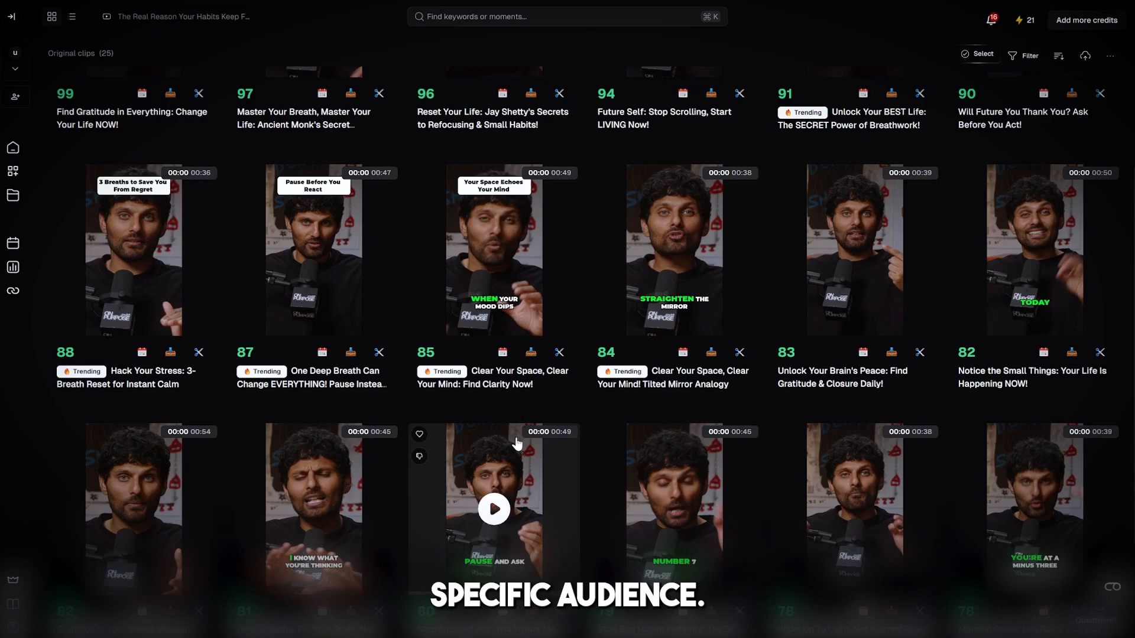
scroll(532, 435, up, 3)
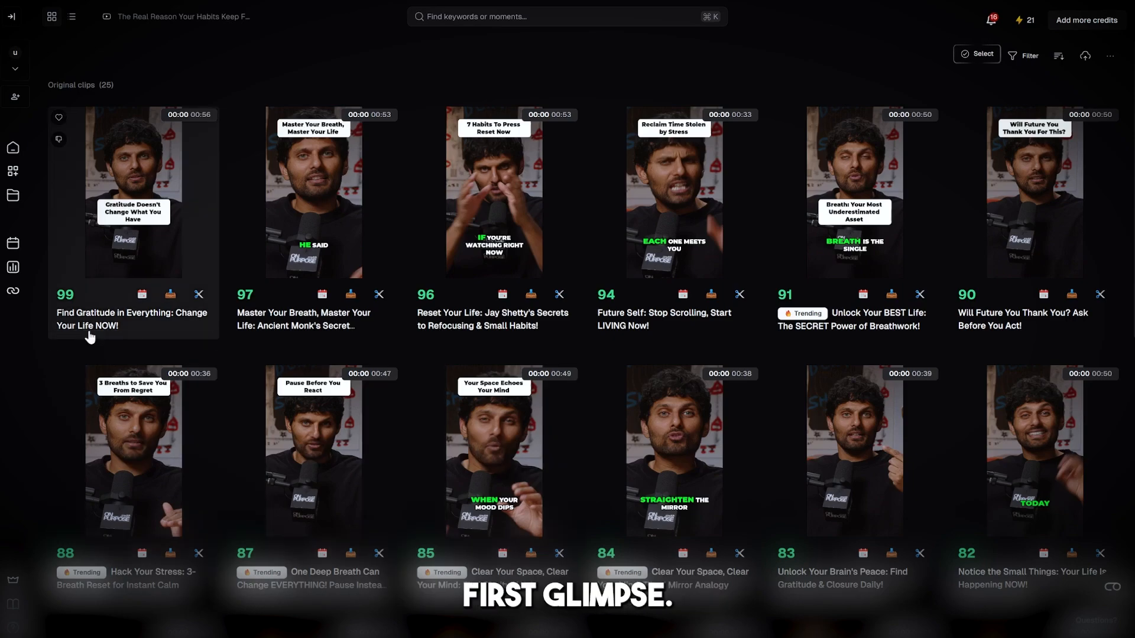
click(90, 335)
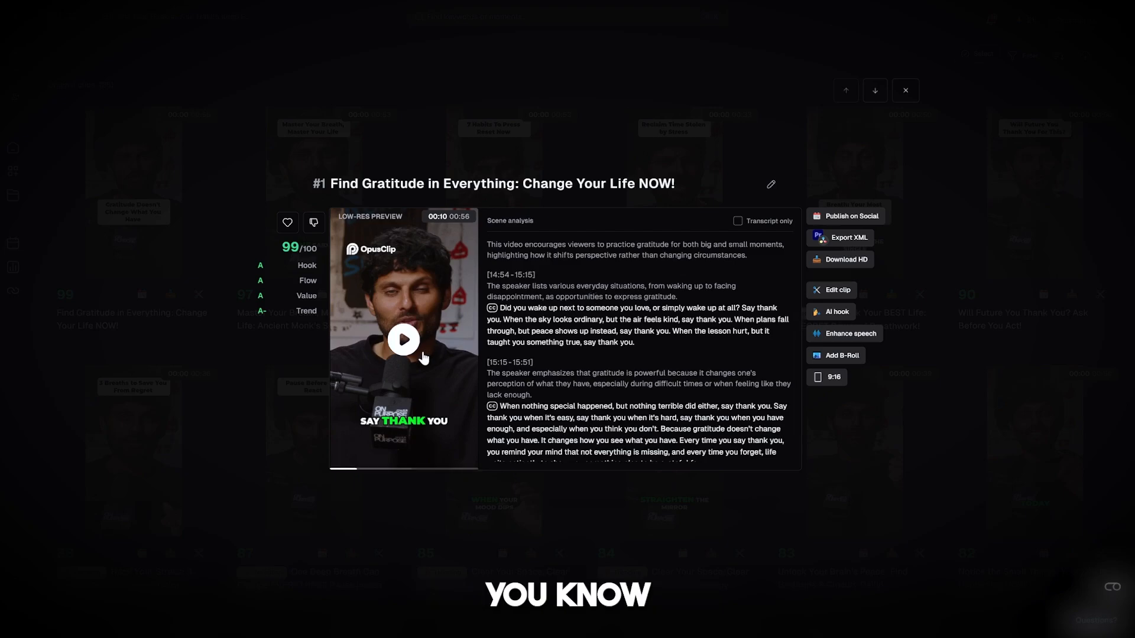
scroll(580, 336, down, 1)
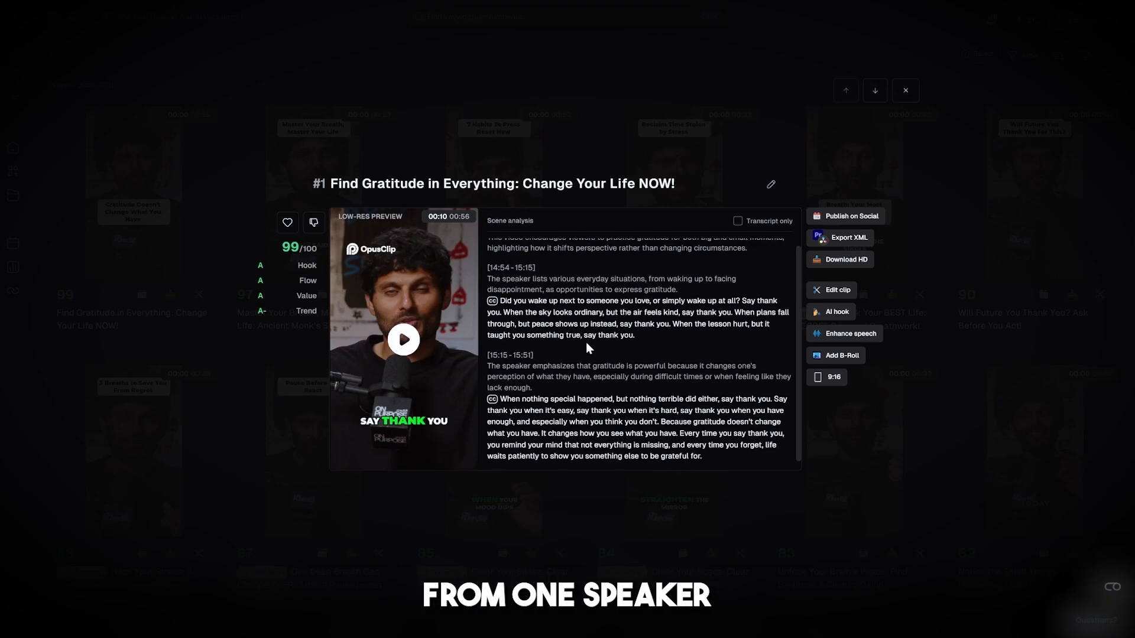
scroll(587, 343, up, 1)
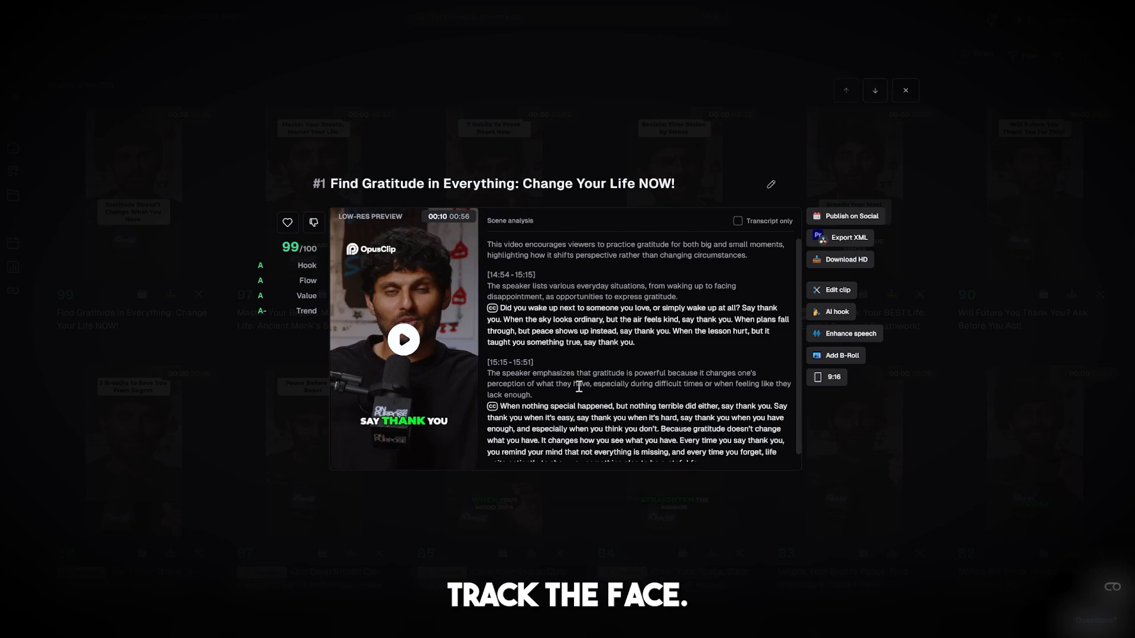
click(323, 470)
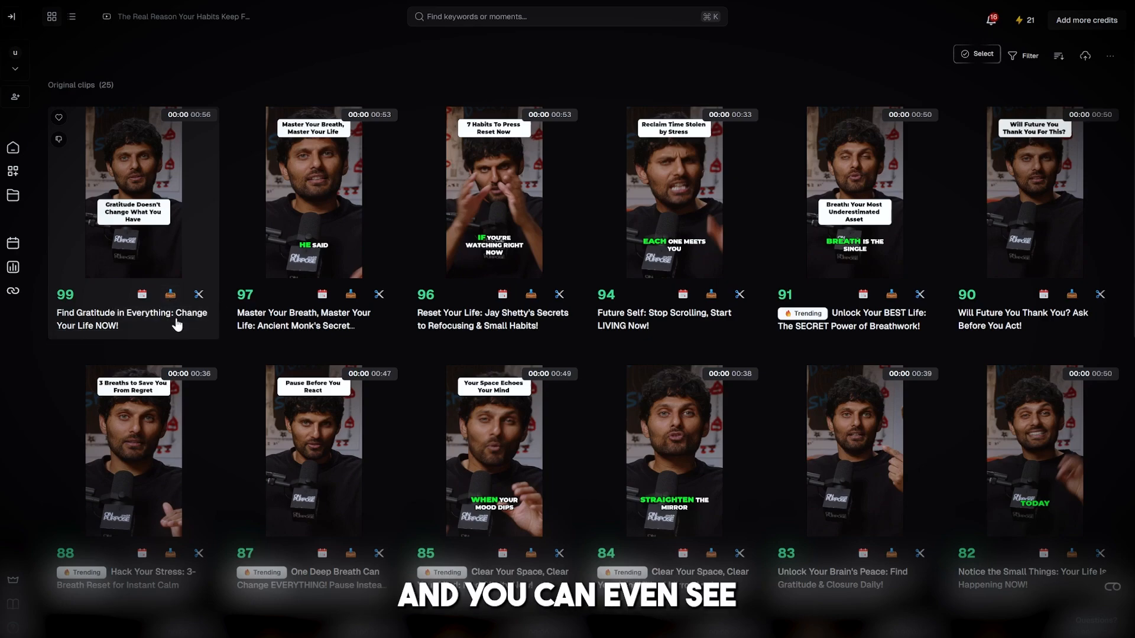
click(177, 324)
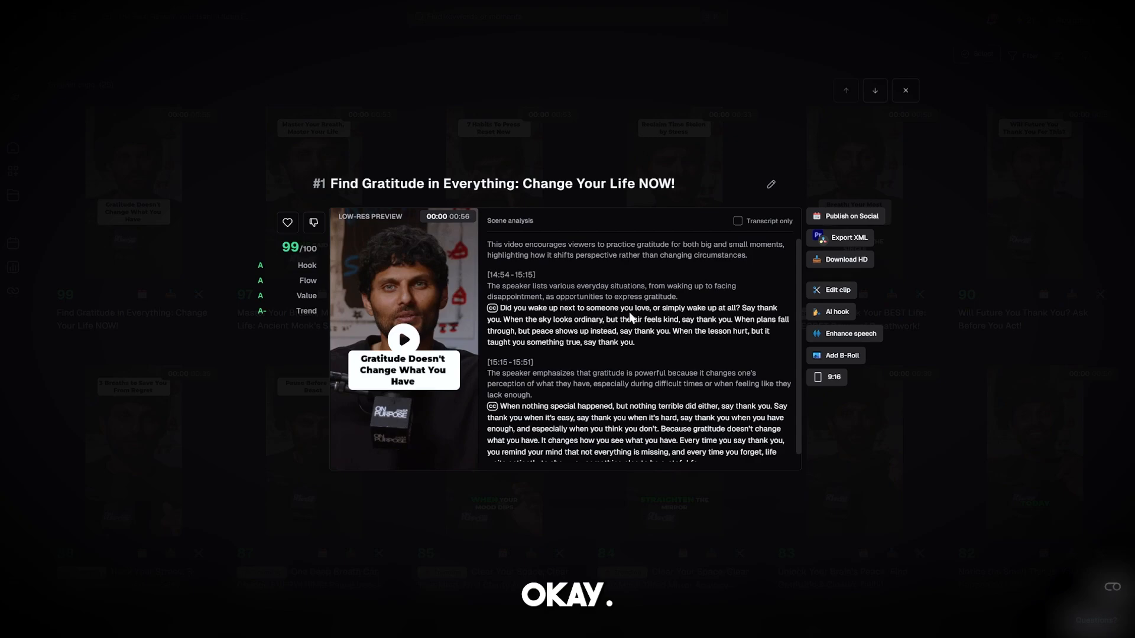
scroll(639, 320, down, 1)
scroll(665, 360, up, 1)
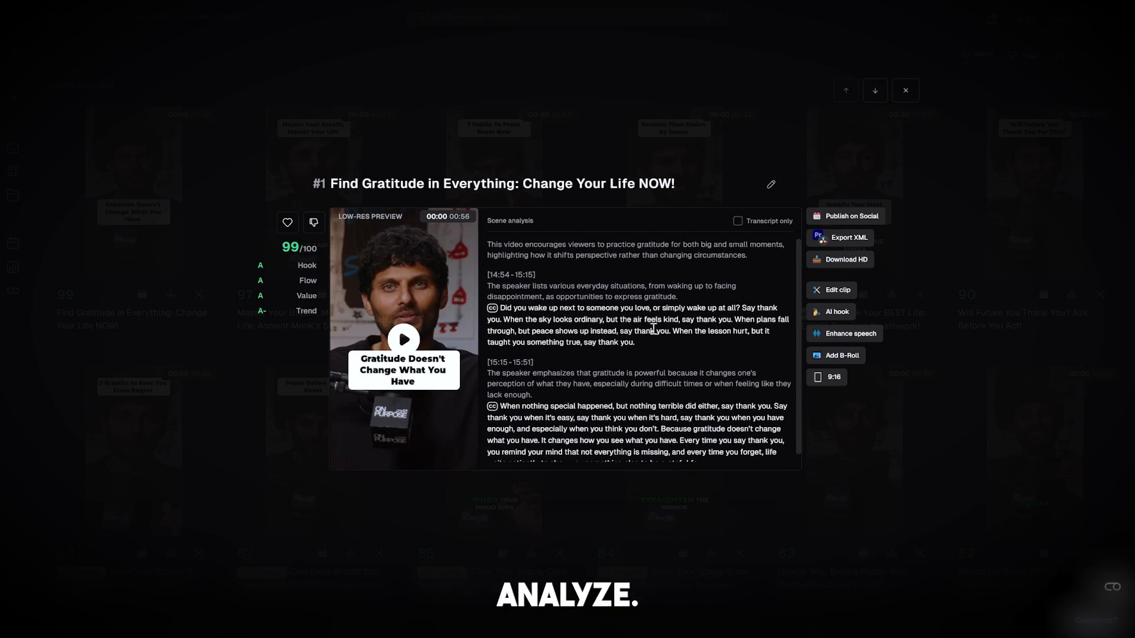
Open the top-ranked clip for editing and remove the caption and video for the phrase "or simply wake up at all".
click(844, 291)
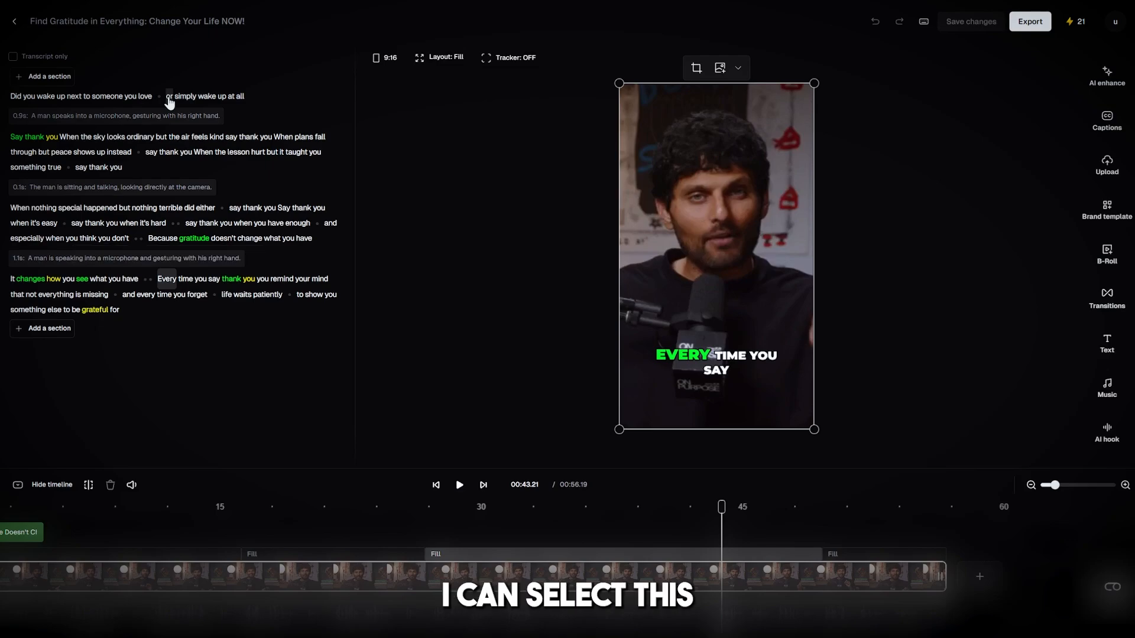
drag(170, 100, 250, 100)
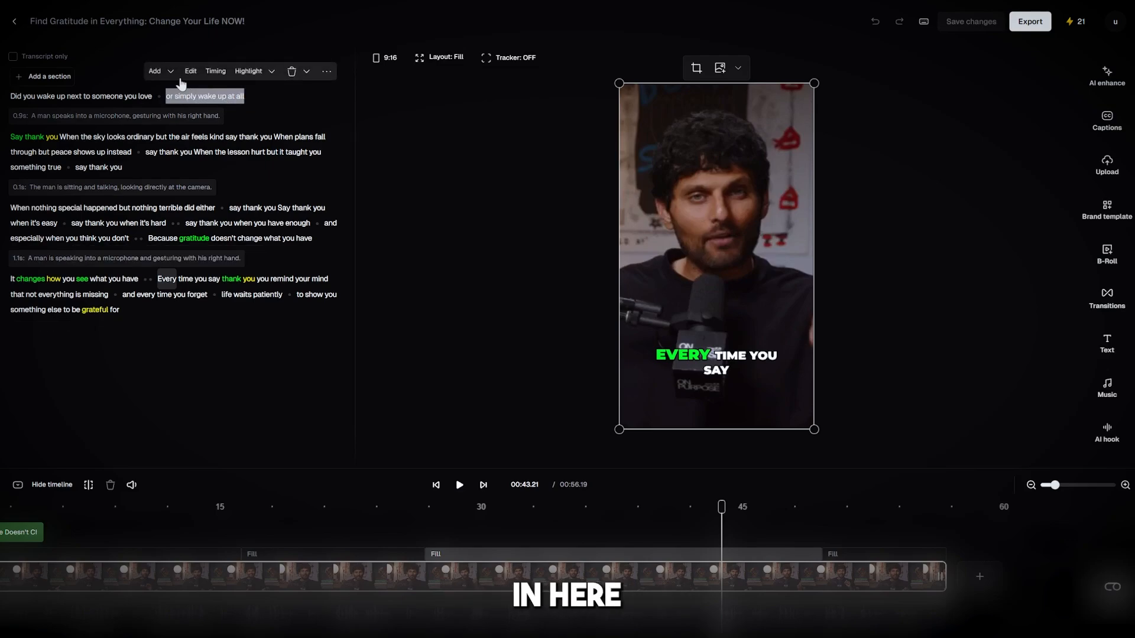
click(290, 72)
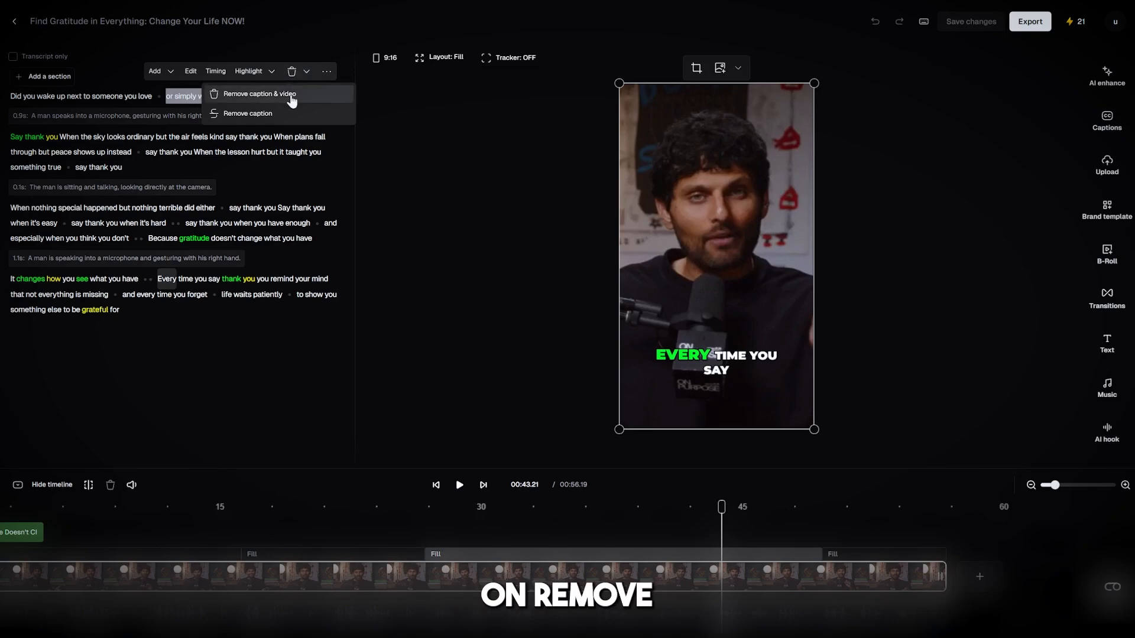
click(290, 96)
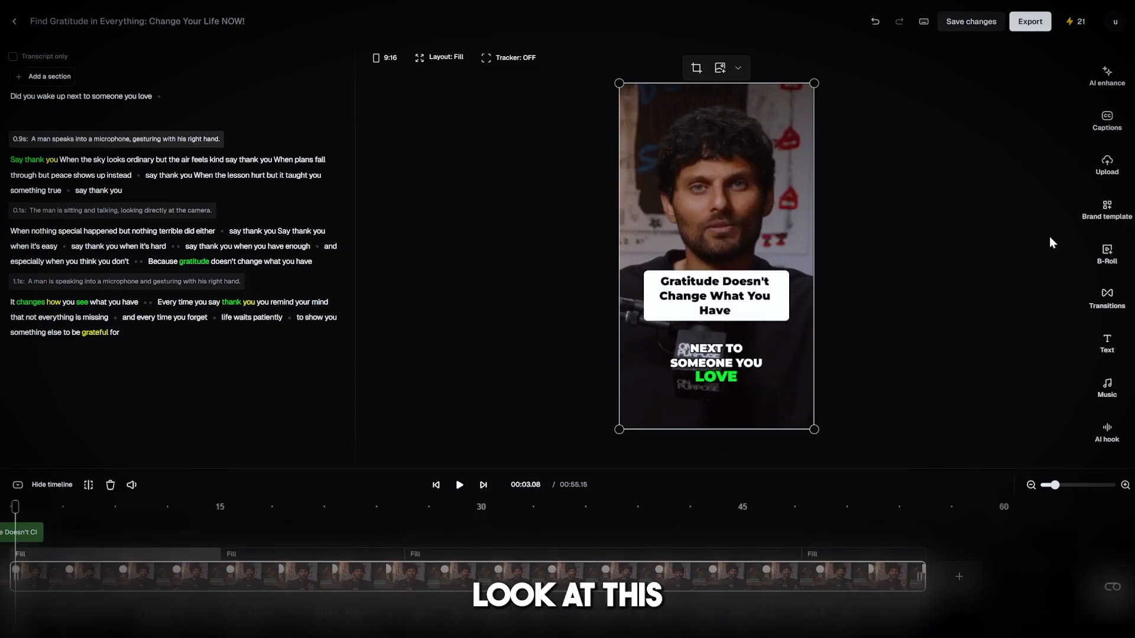
Look through the caption presets and apply the Pod P style to the clip's captions.
click(1111, 123)
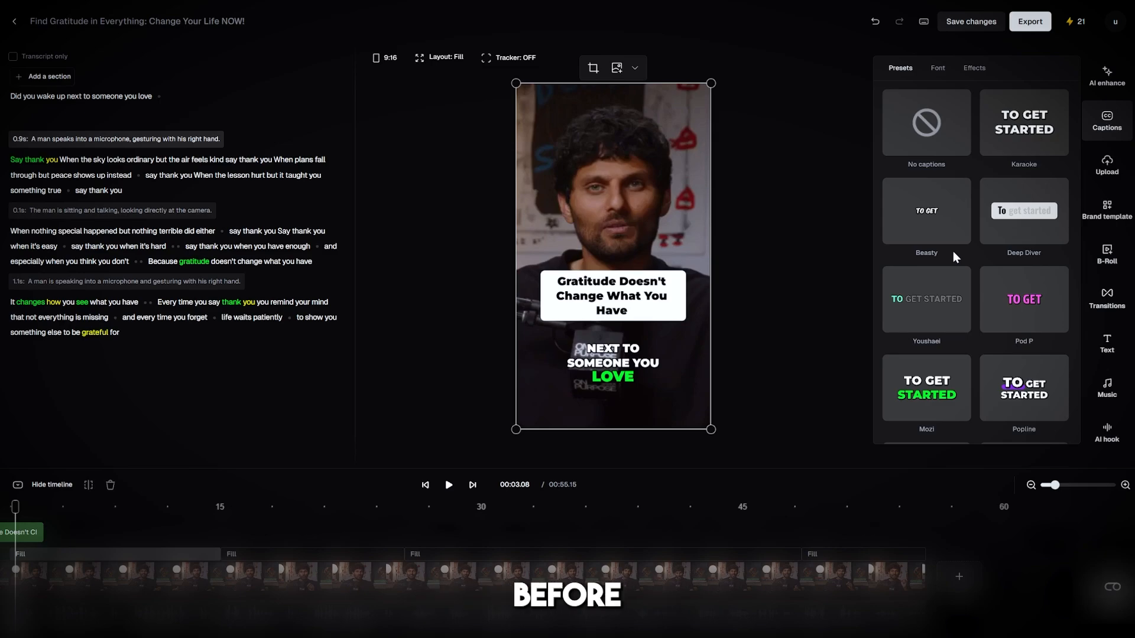
scroll(956, 292, down, 3)
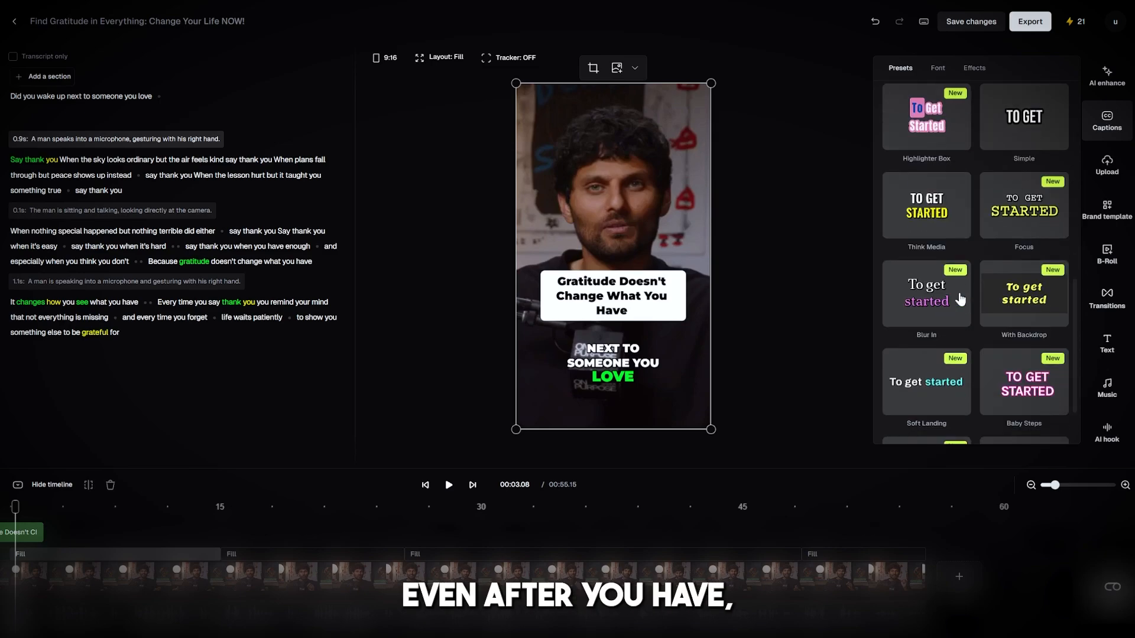
scroll(987, 324, up, 3)
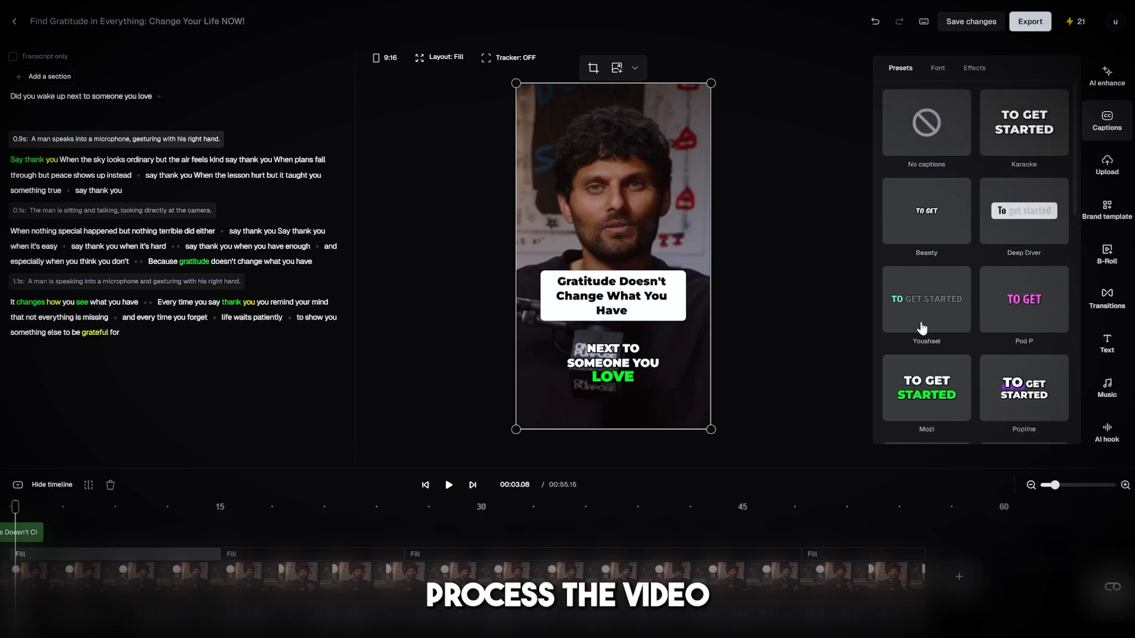
click(920, 319)
click(1038, 310)
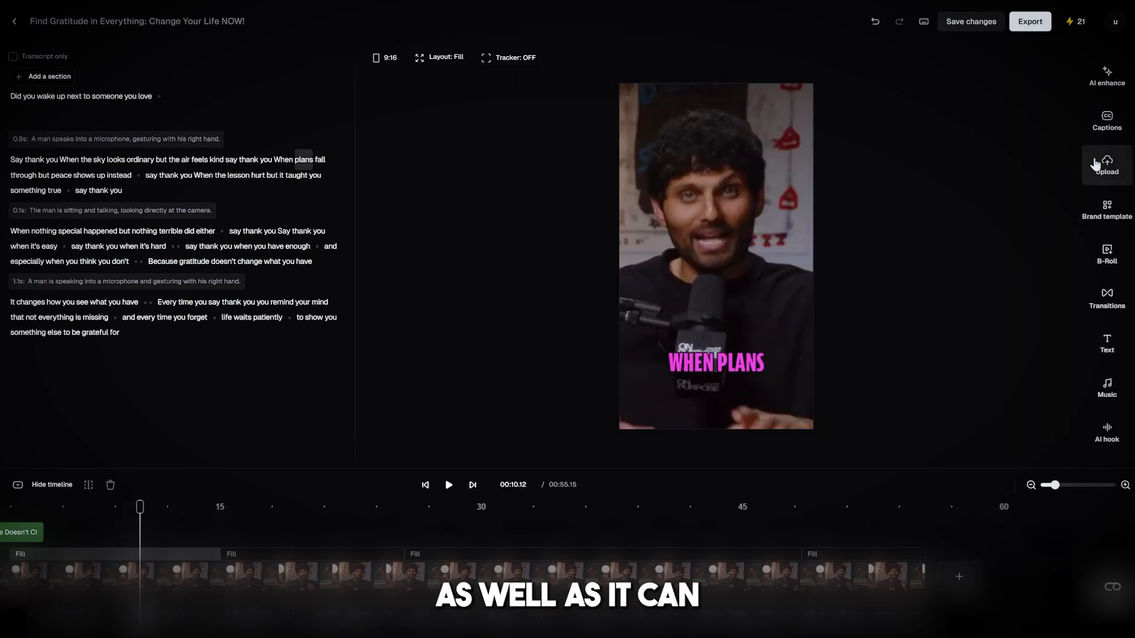
Examine the media upload options and the copyright-free instrumental music tracks and their filters.
click(1106, 165)
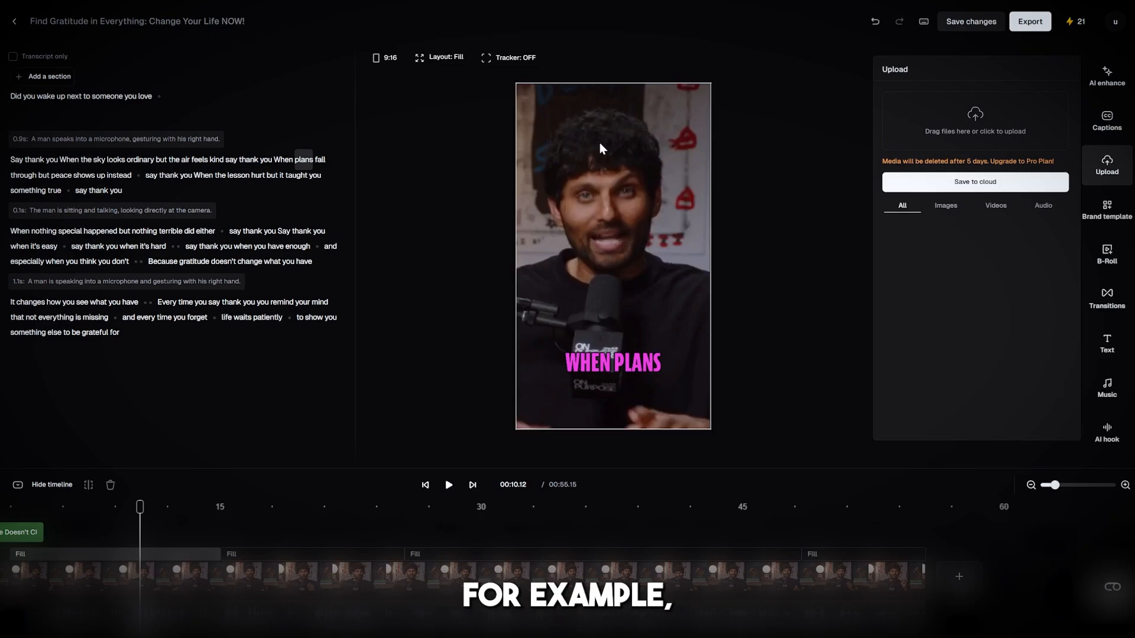
click(838, 190)
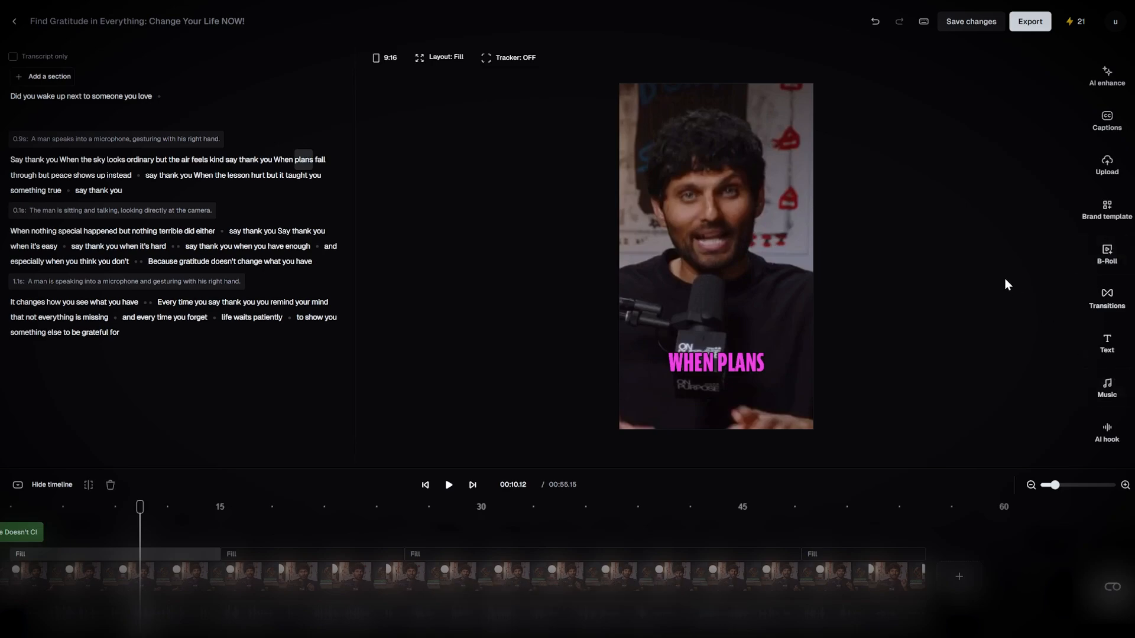
click(1107, 391)
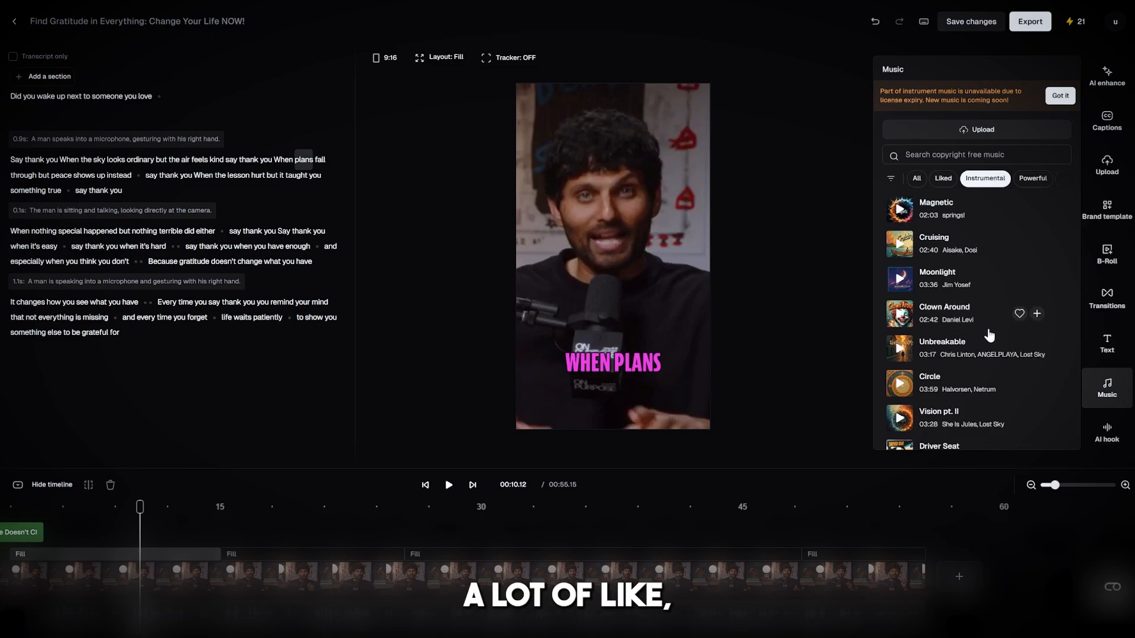
scroll(981, 337, down, 5)
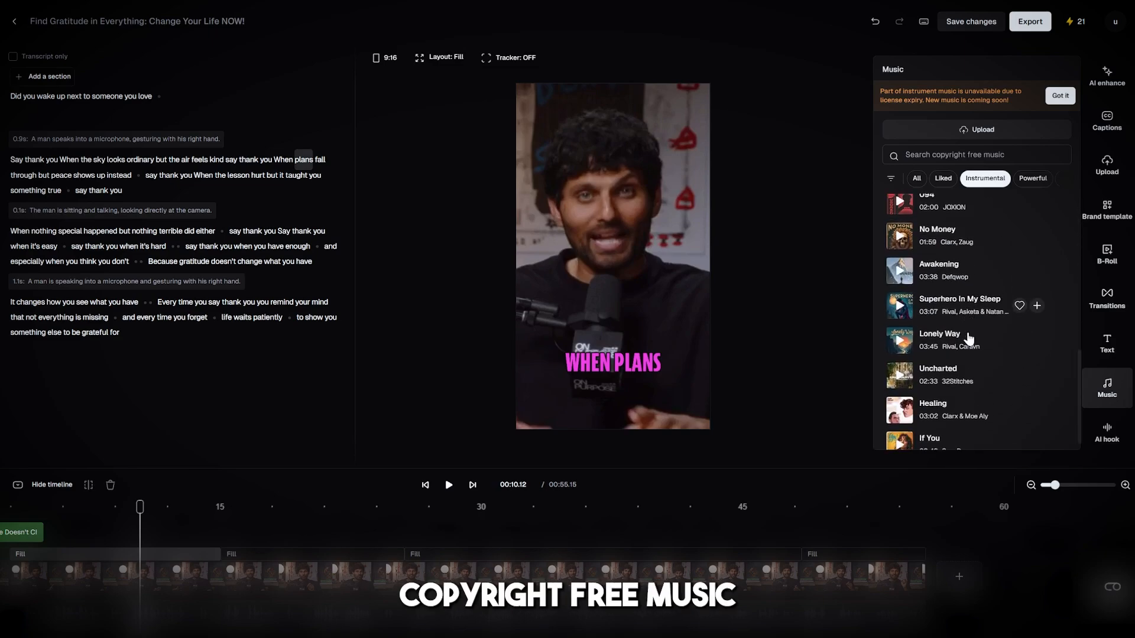
scroll(969, 338, down, 10)
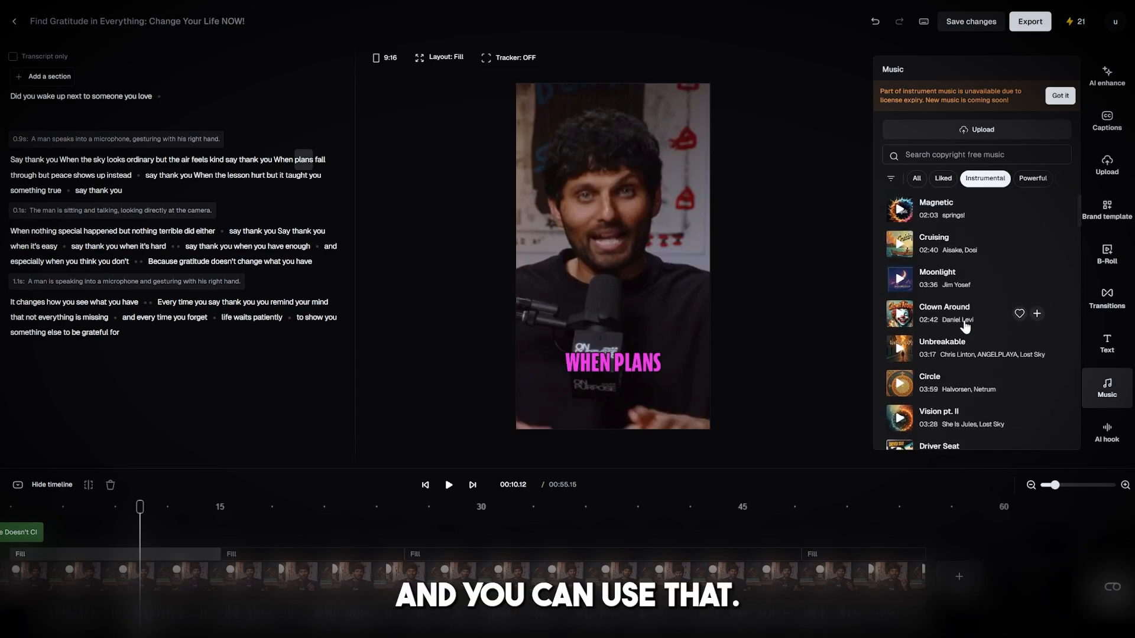
click(892, 180)
mouse_move(911, 197)
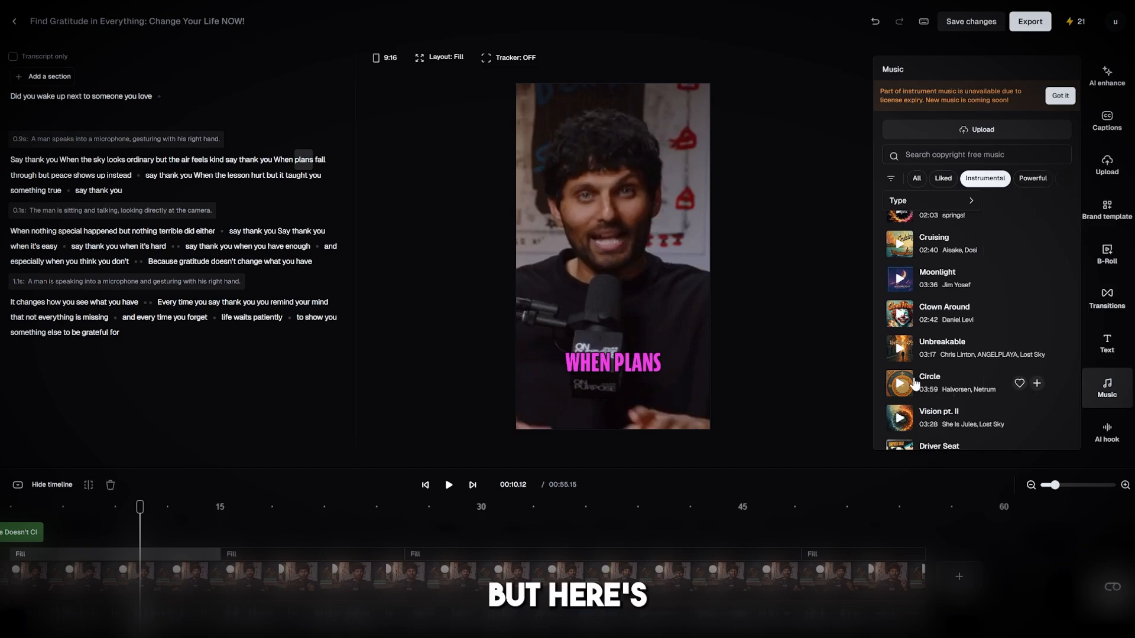
click(1115, 400)
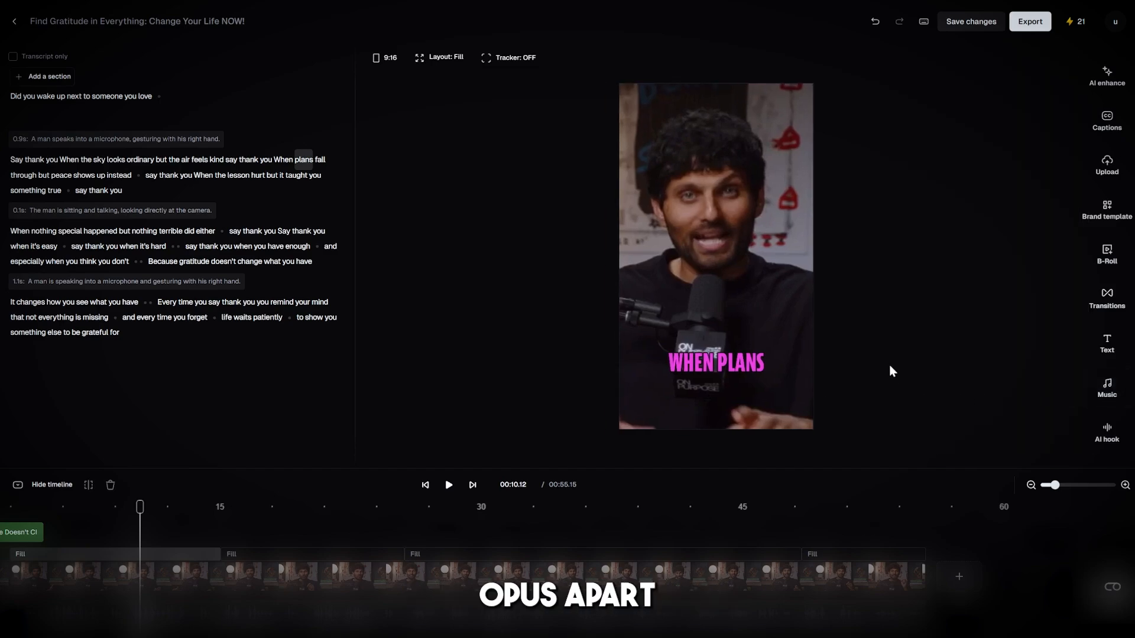
Look over the stock B-roll library and auto-generate stock B-roll for the clip.
click(1102, 263)
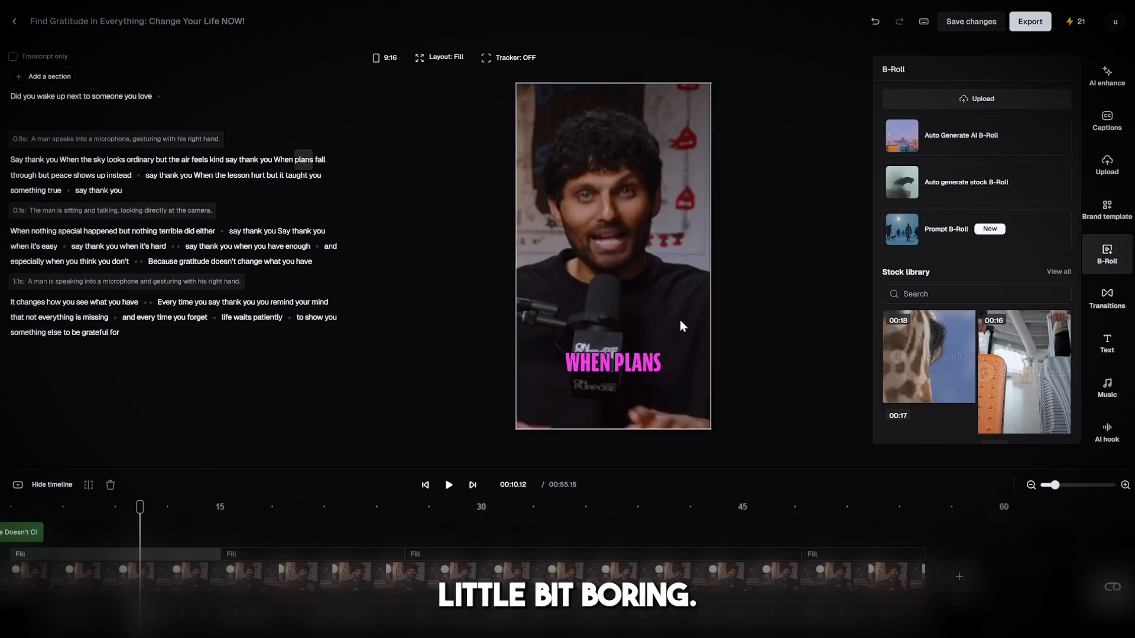
click(809, 352)
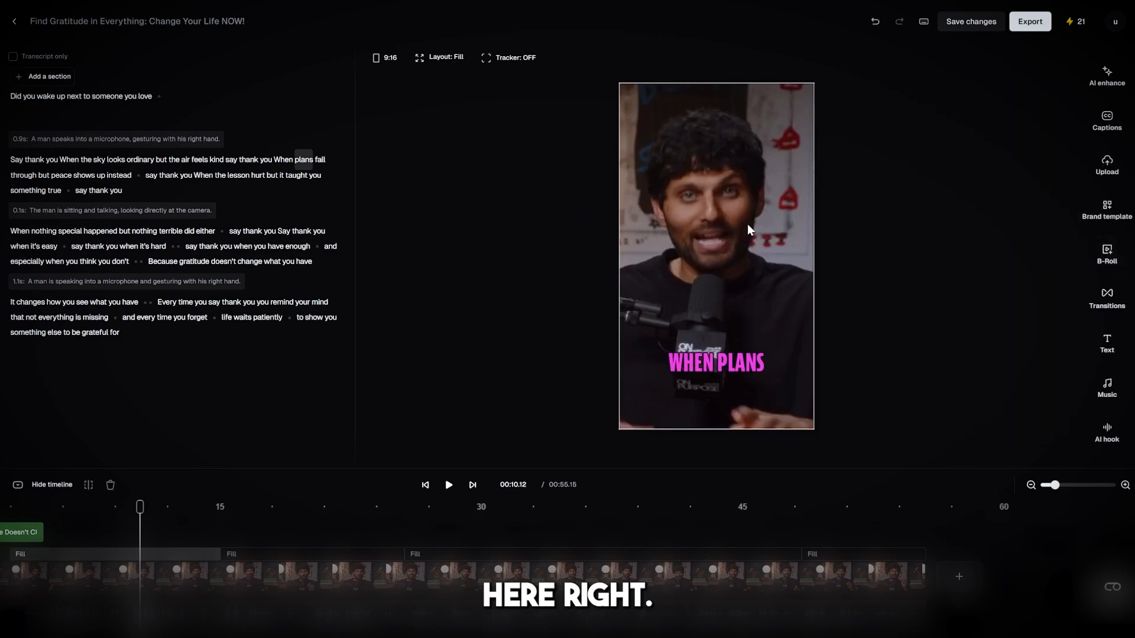
click(1104, 260)
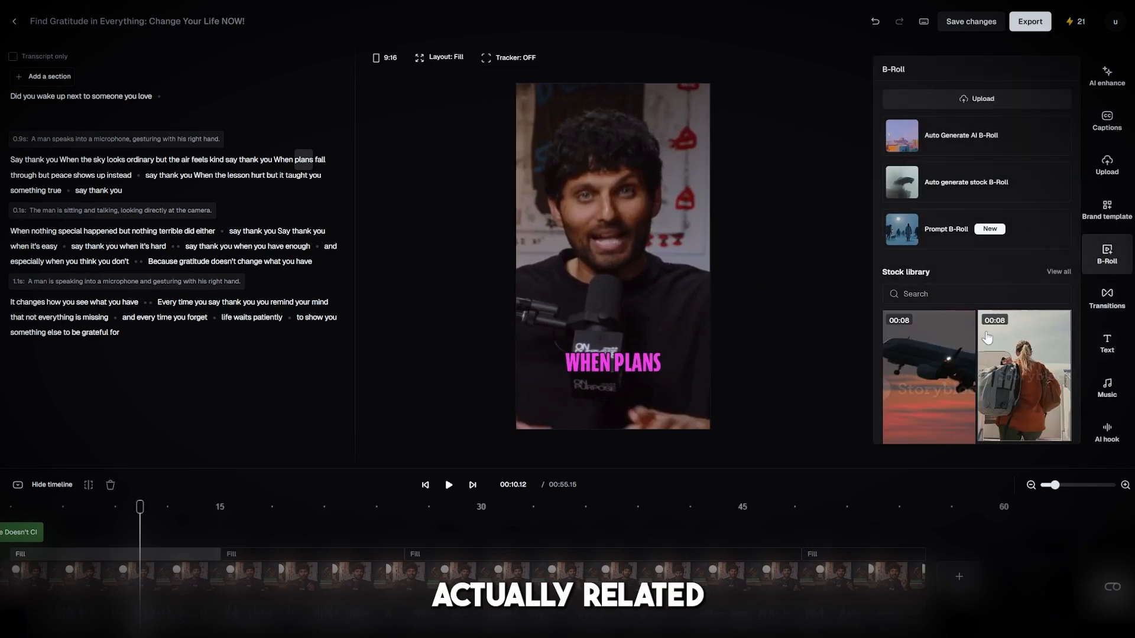
scroll(910, 363, down, 5)
scroll(910, 363, up, 5)
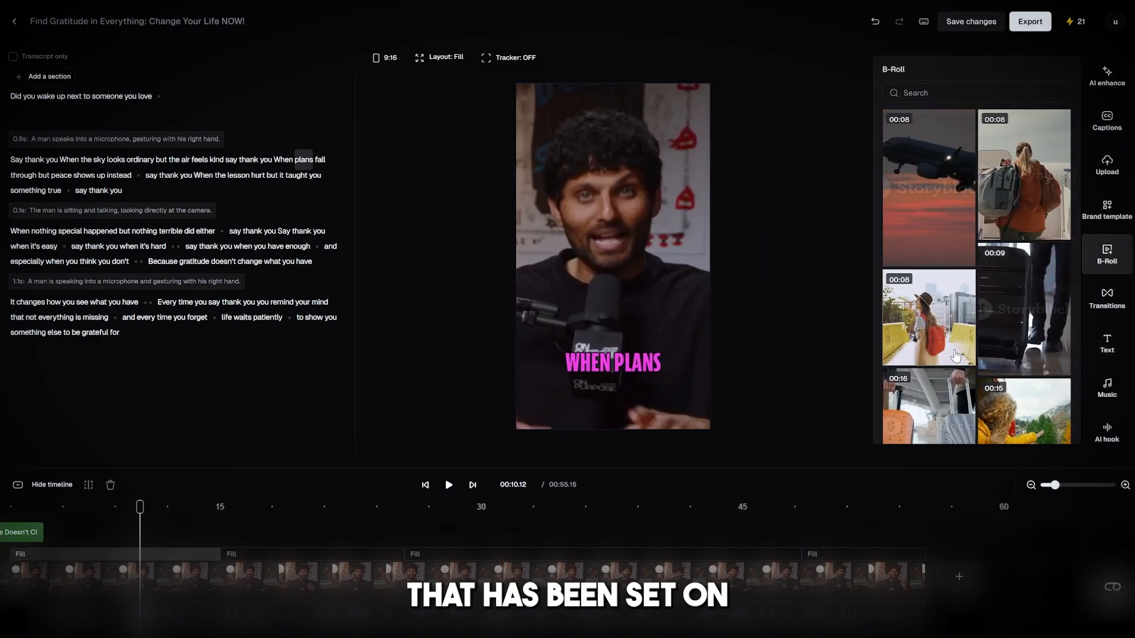
scroll(955, 355, up, 3)
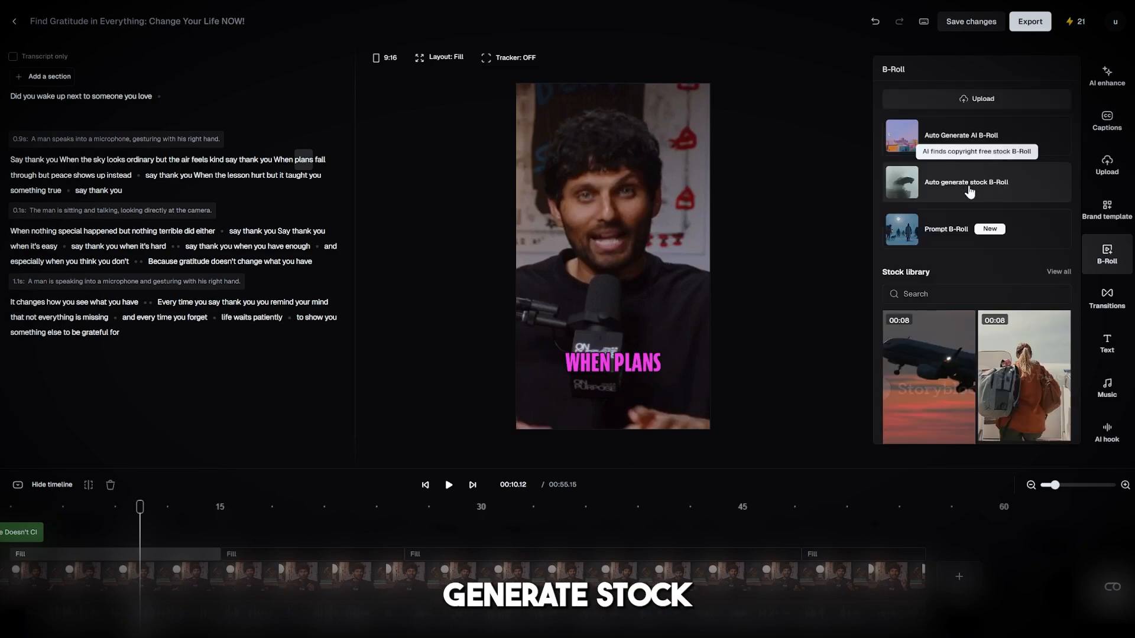
click(969, 191)
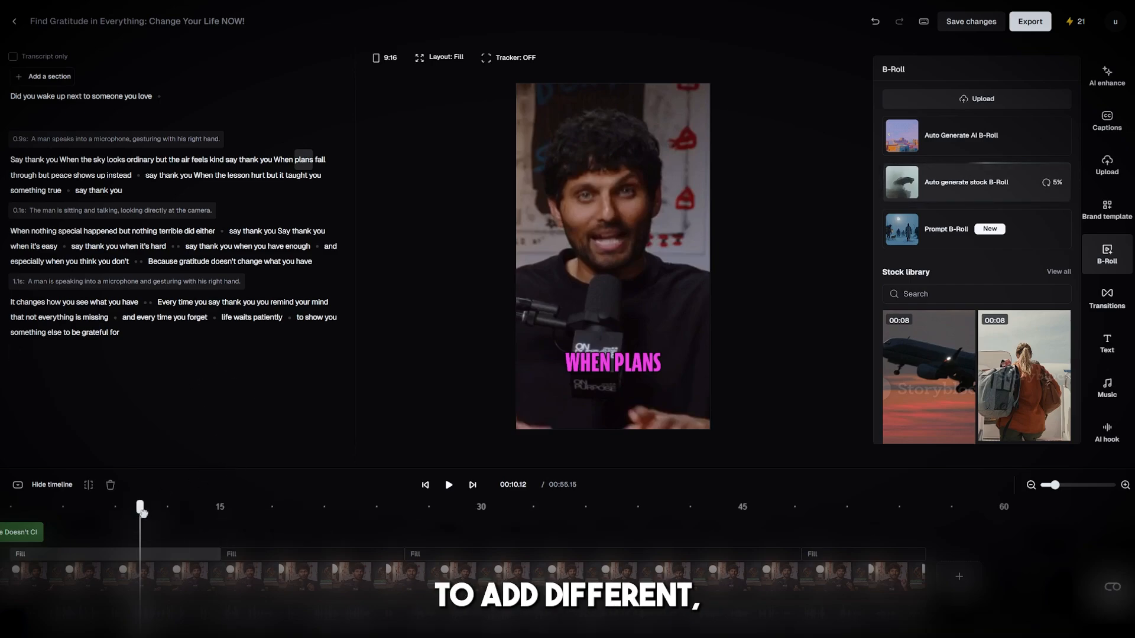
Preview the generated stock B-roll on the timeline and replace it with a sunset sky clip from the "calm sky" alternatives.
drag(139, 509, 157, 510)
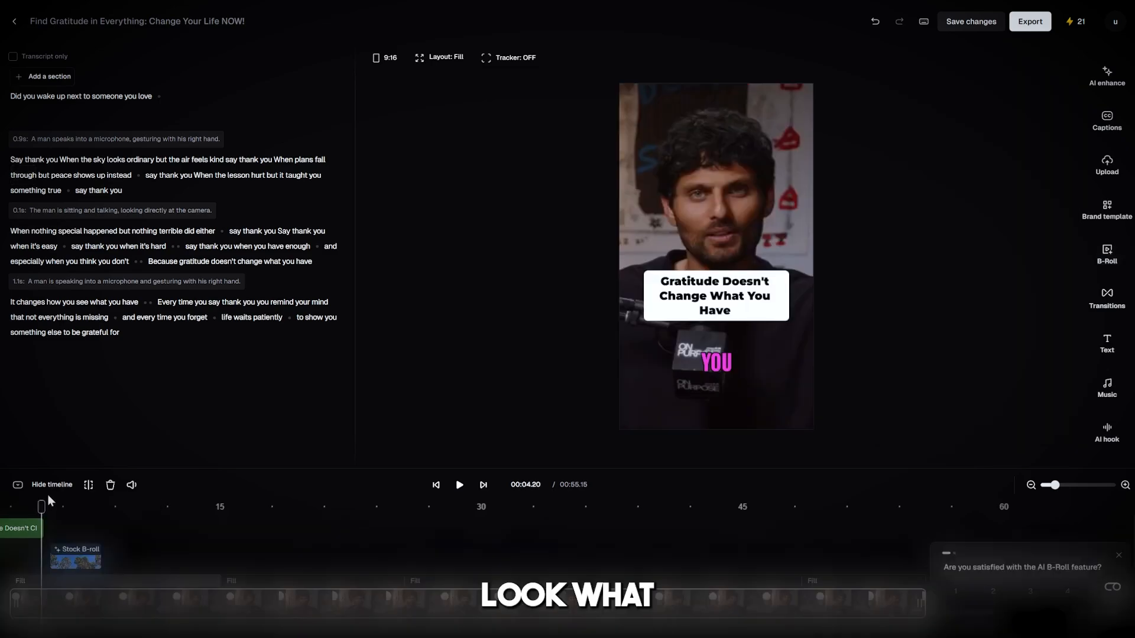
drag(37, 506, 72, 520)
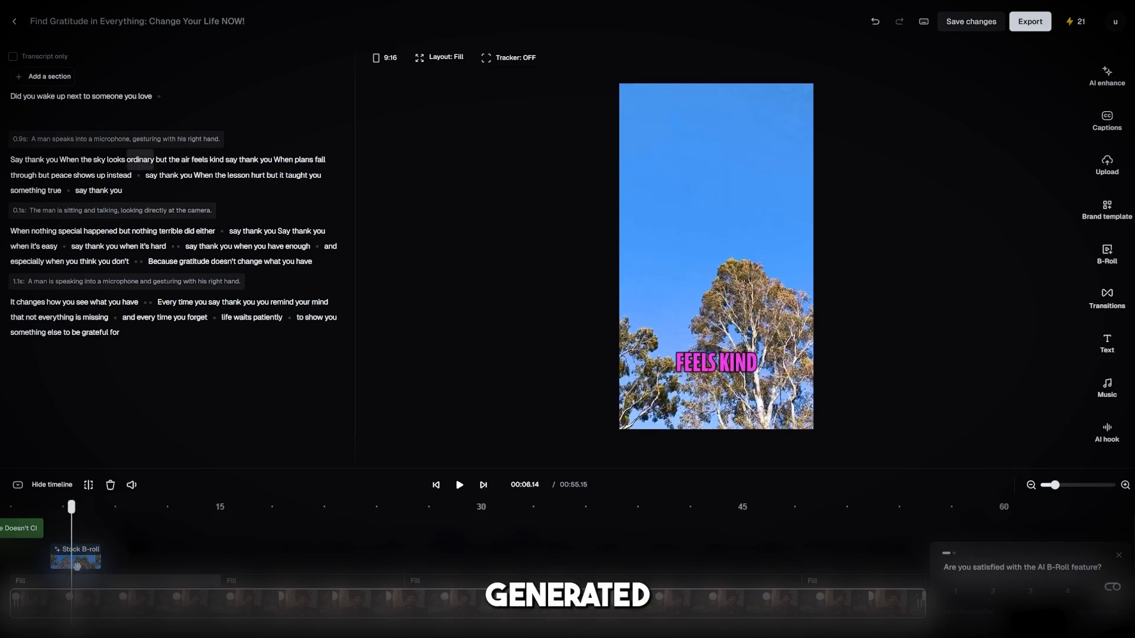
click(68, 562)
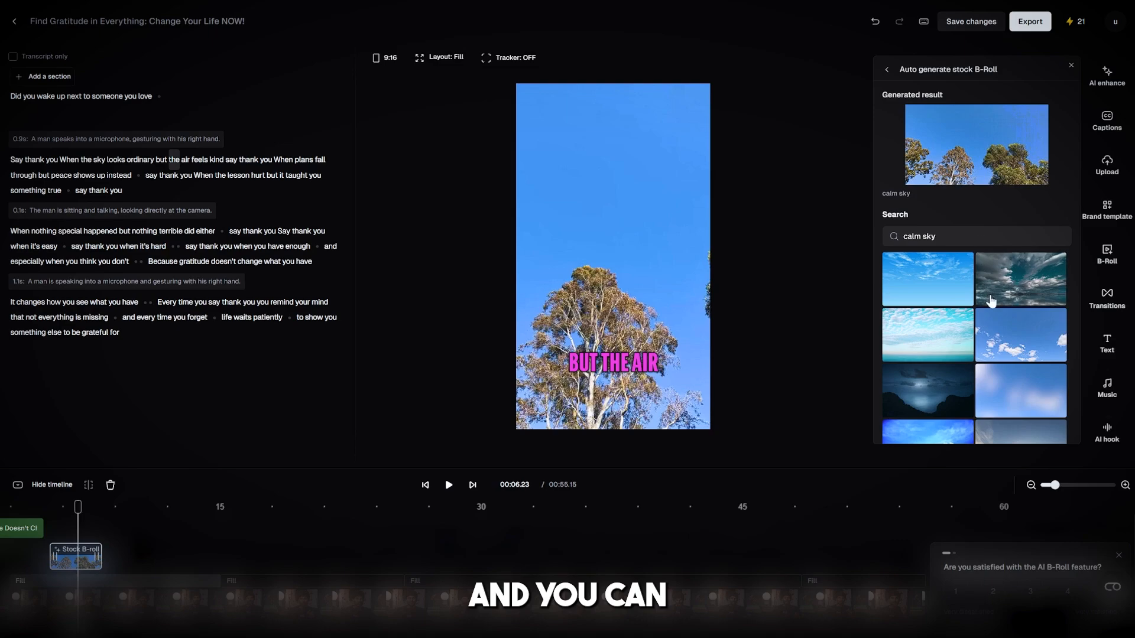
scroll(988, 325, down, 2)
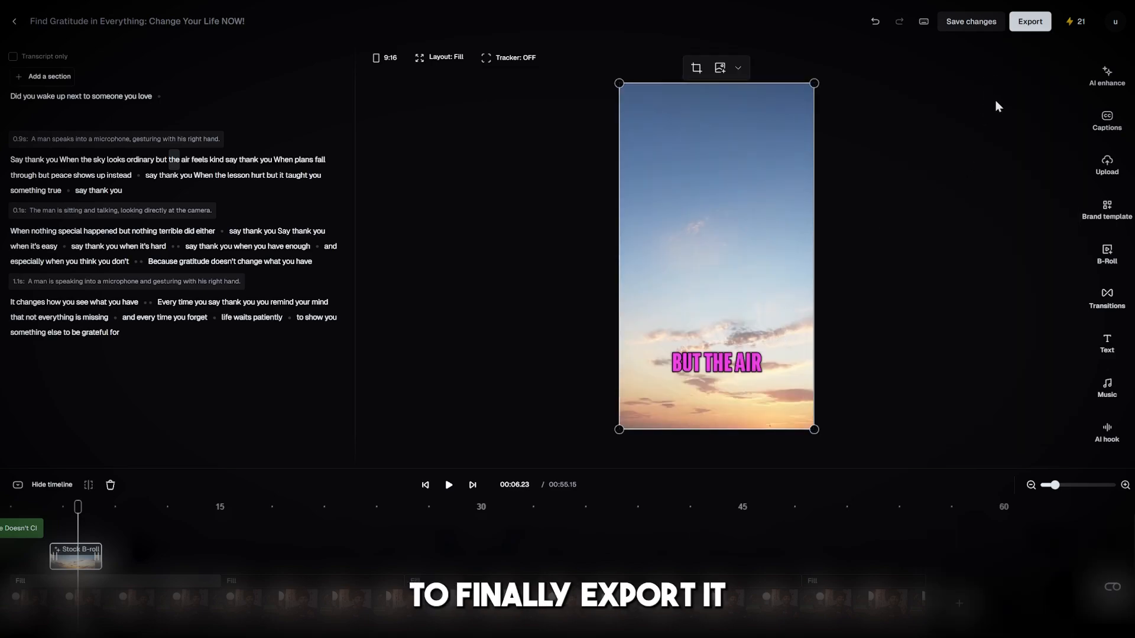
Open the clip's export options, look over the social platforms available for publishing, and close the post scheduler without adding an account.
click(1017, 23)
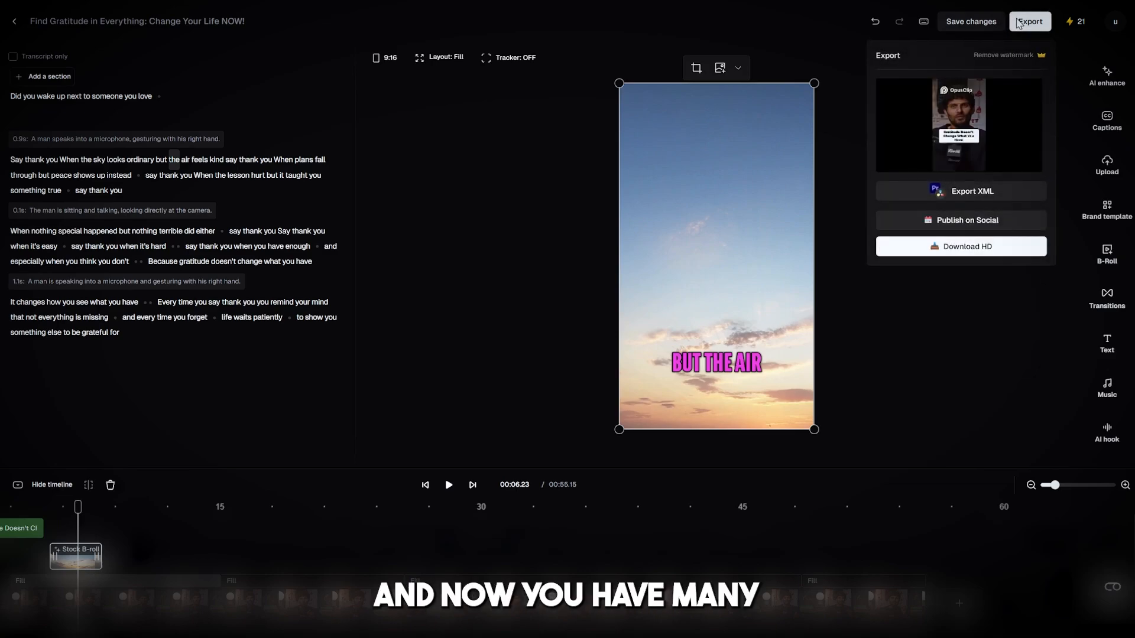
click(983, 219)
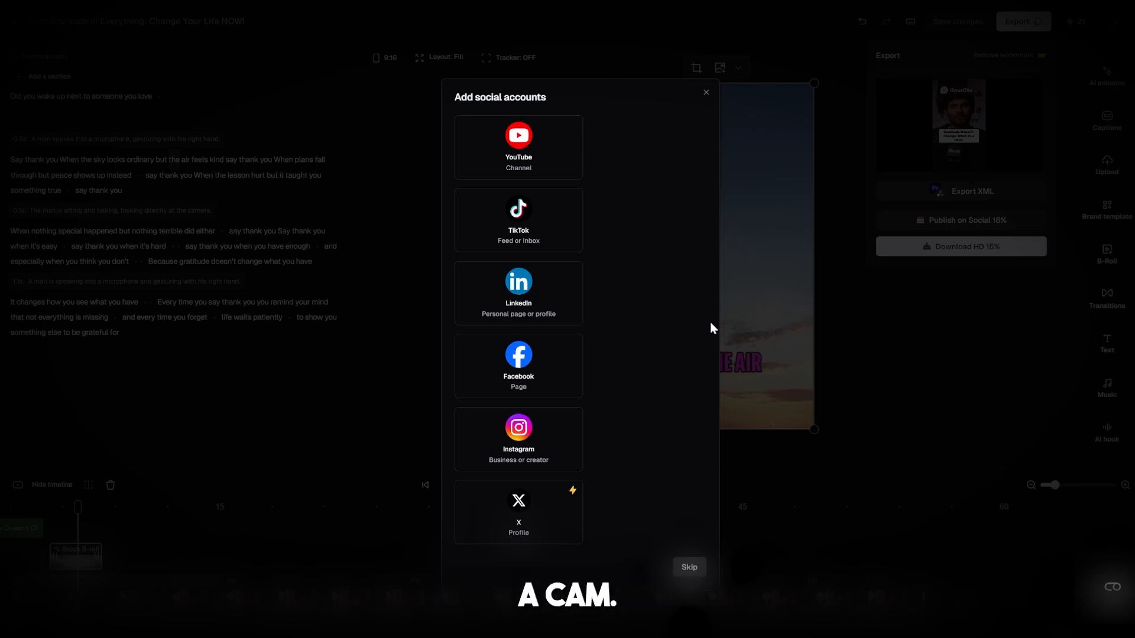
click(706, 93)
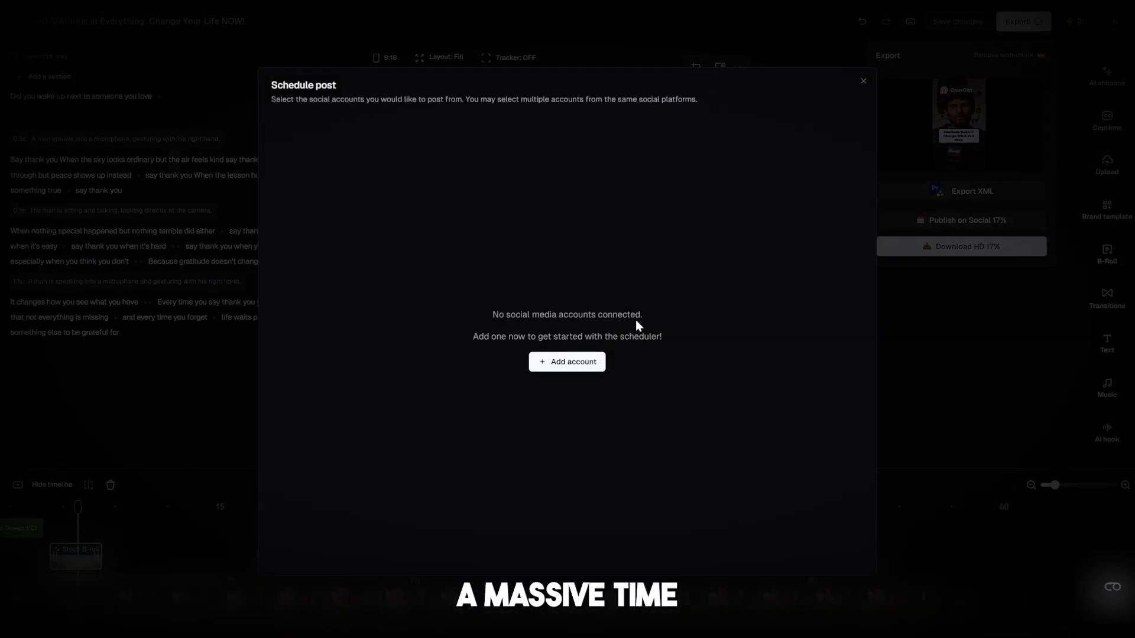
click(861, 83)
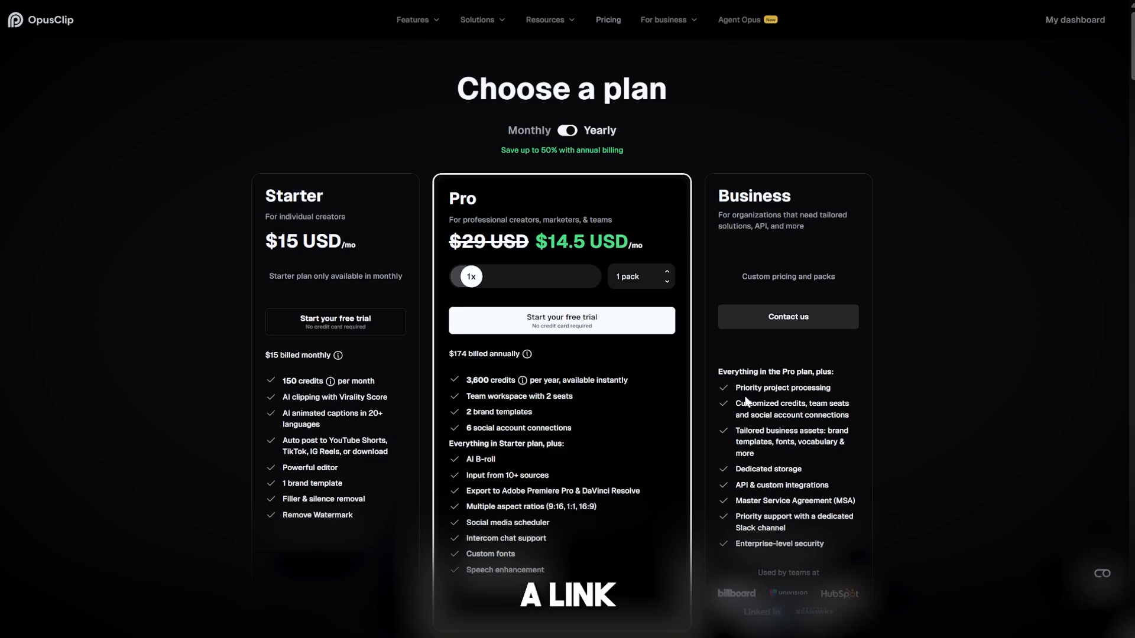
Examine the Free plan on the pricing page, including its price, monthly credits and feature limits.
scroll(770, 477, down, 4)
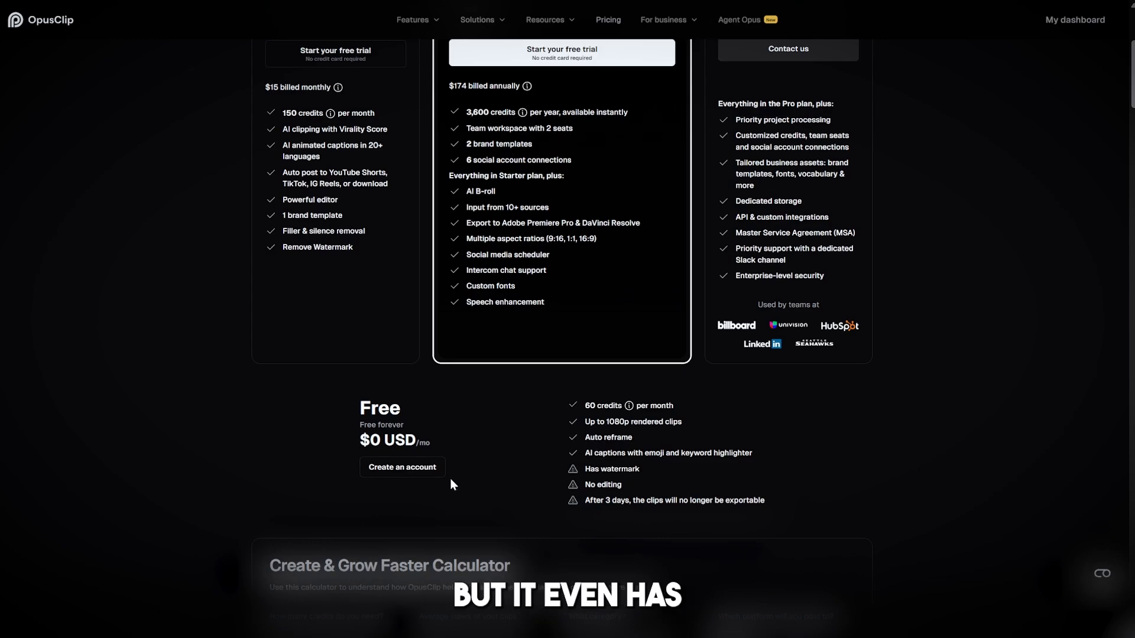
double_click(371, 407)
triple_click(382, 436)
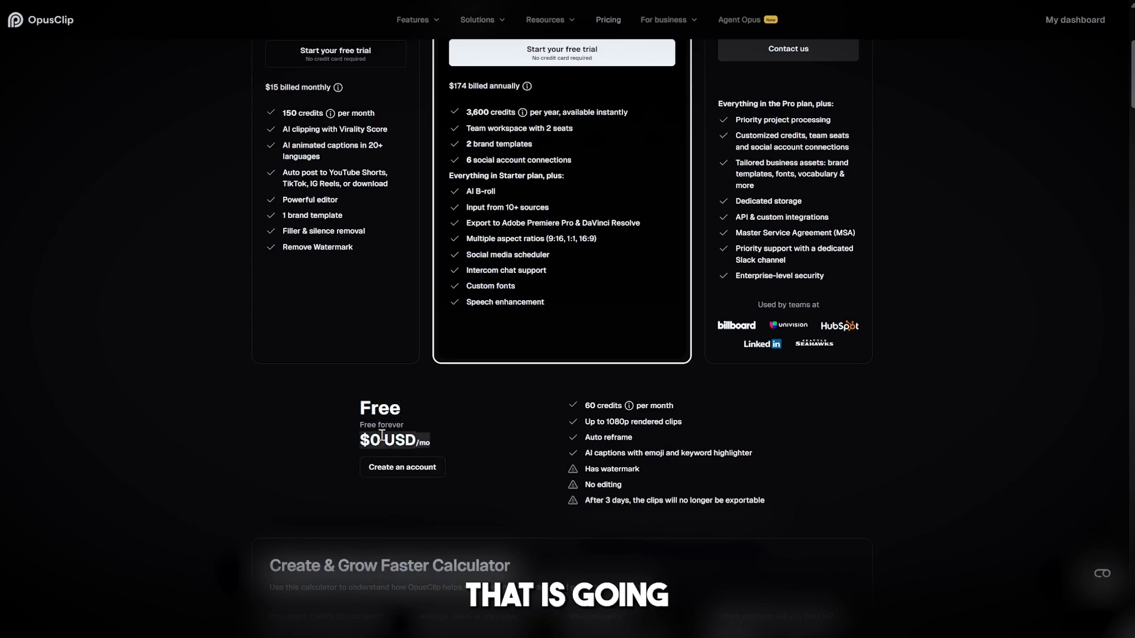
click(586, 408)
drag(585, 407, 689, 407)
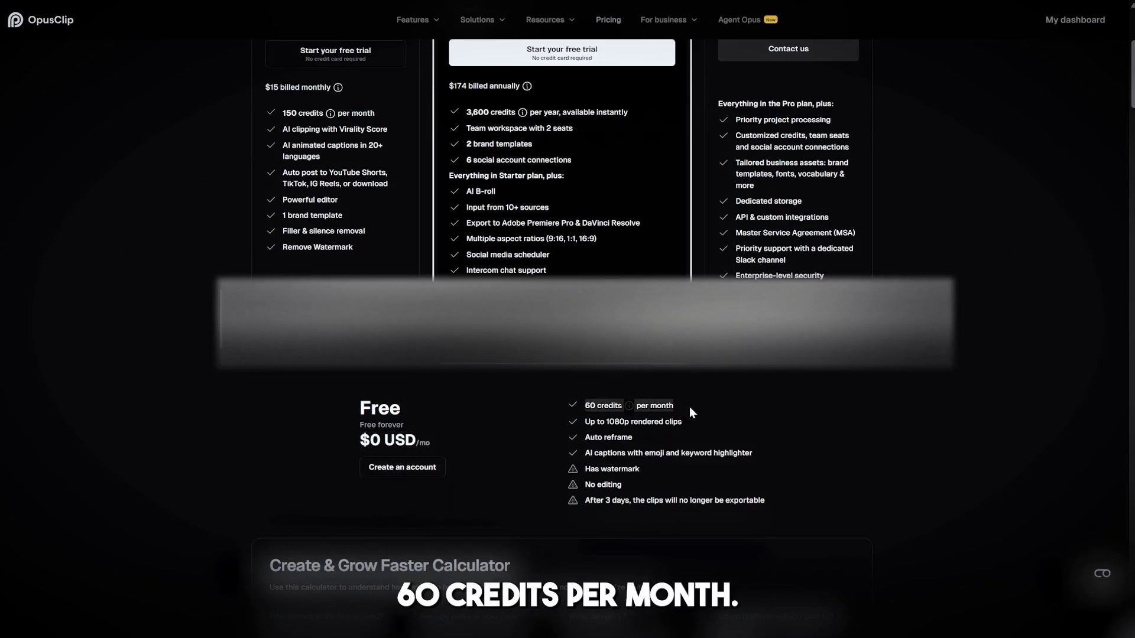
click(686, 407)
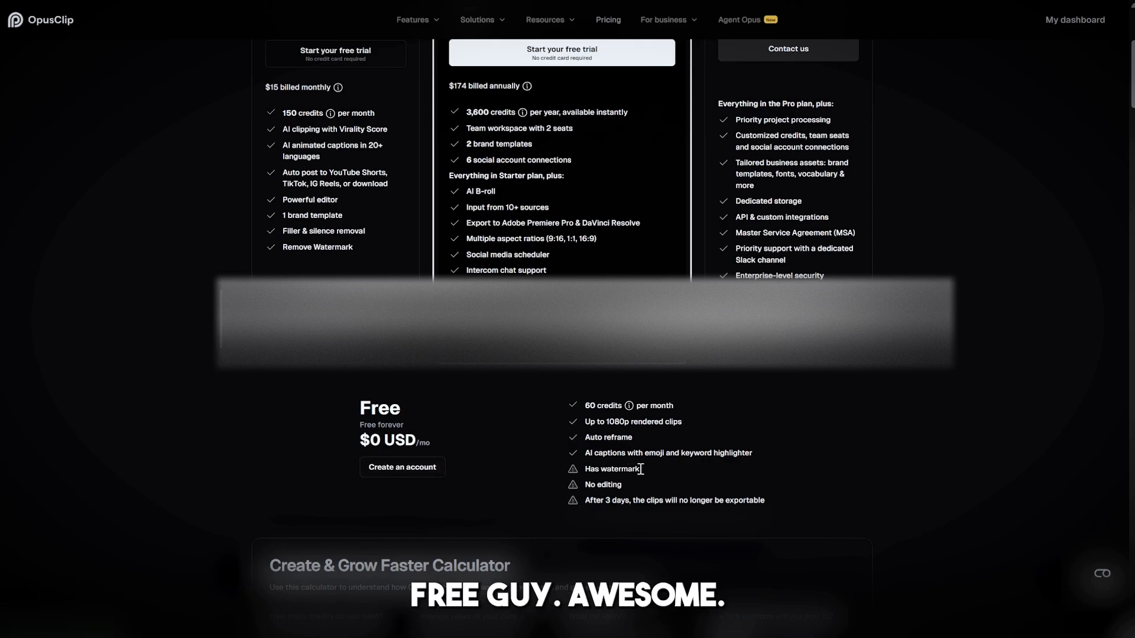
scroll(647, 468, down, 3)
scroll(651, 470, up, 3)
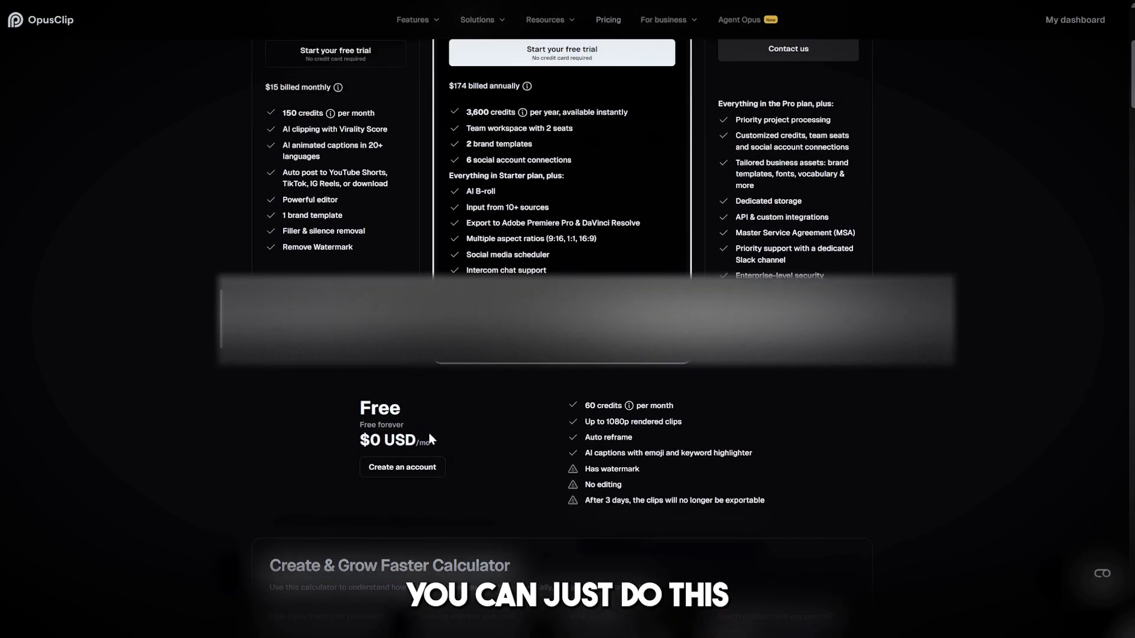
Review the Starter, Pro and Business plans, the Create & Grow Faster Calculator and the Compare all plans table.
scroll(689, 488, up, 1)
scroll(694, 487, up, 5)
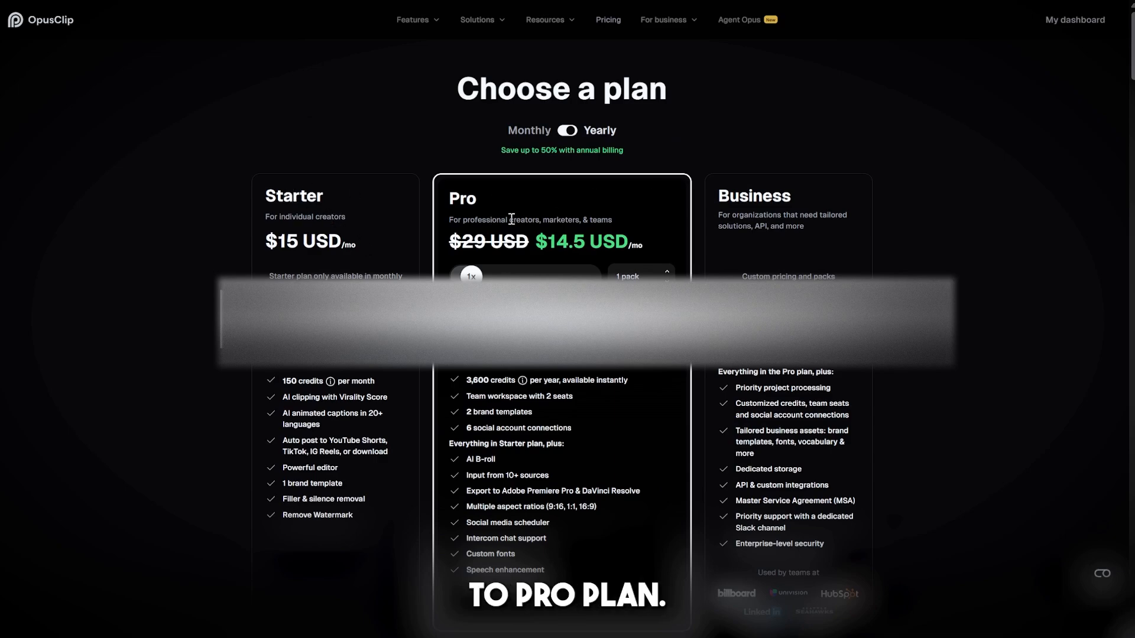
scroll(543, 247, down, 1)
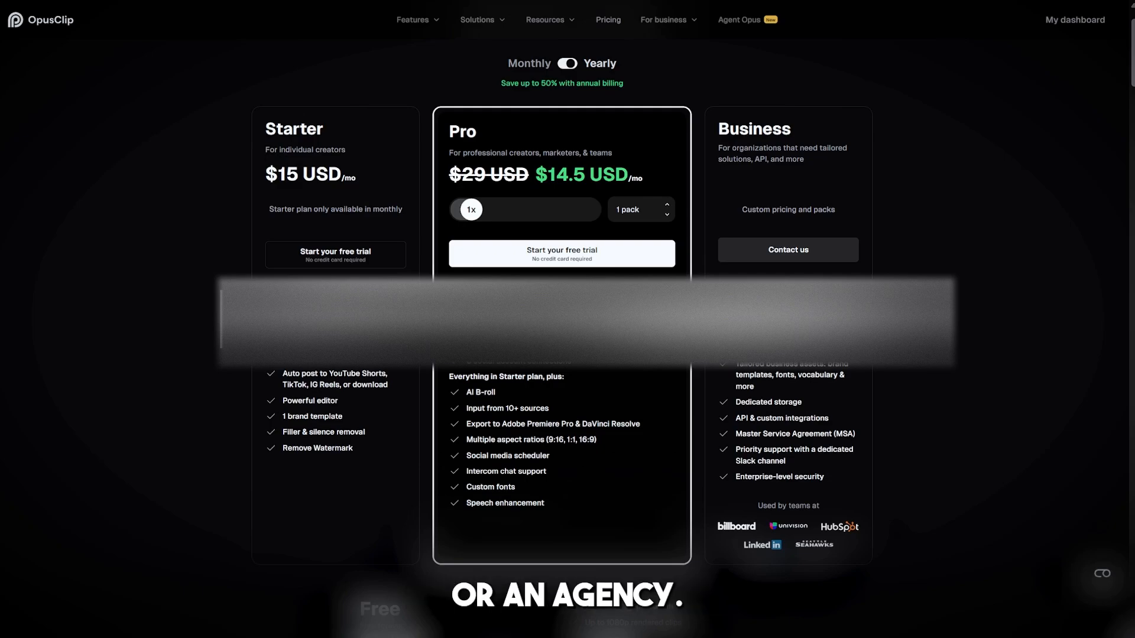
scroll(568, 320, down, 4)
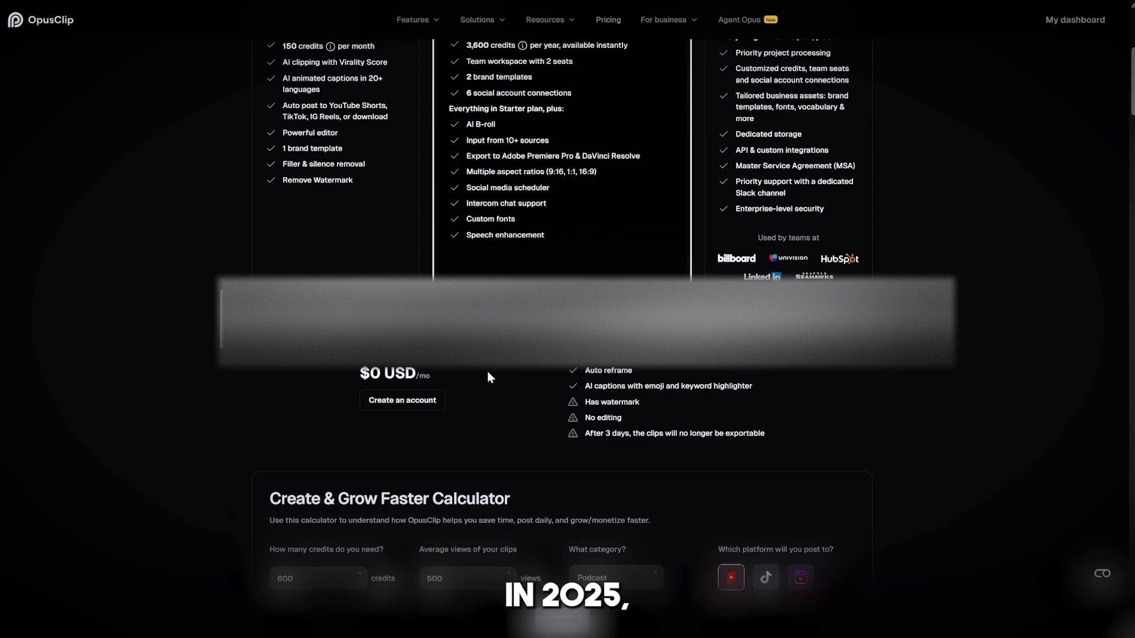
scroll(487, 371, down, 1)
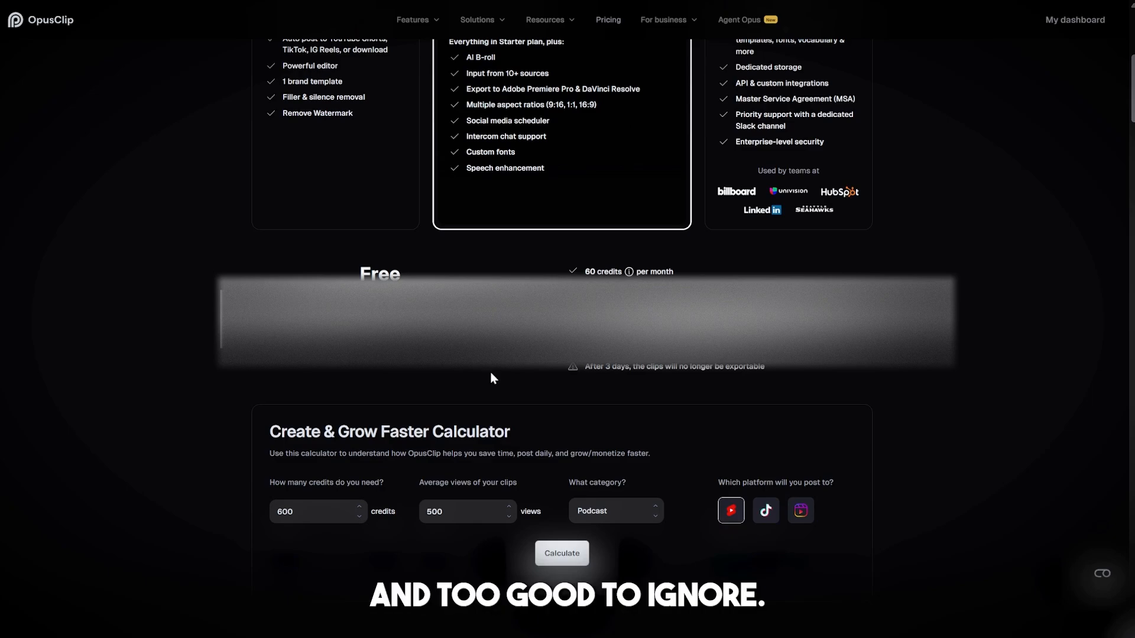
scroll(491, 377, down, 8)
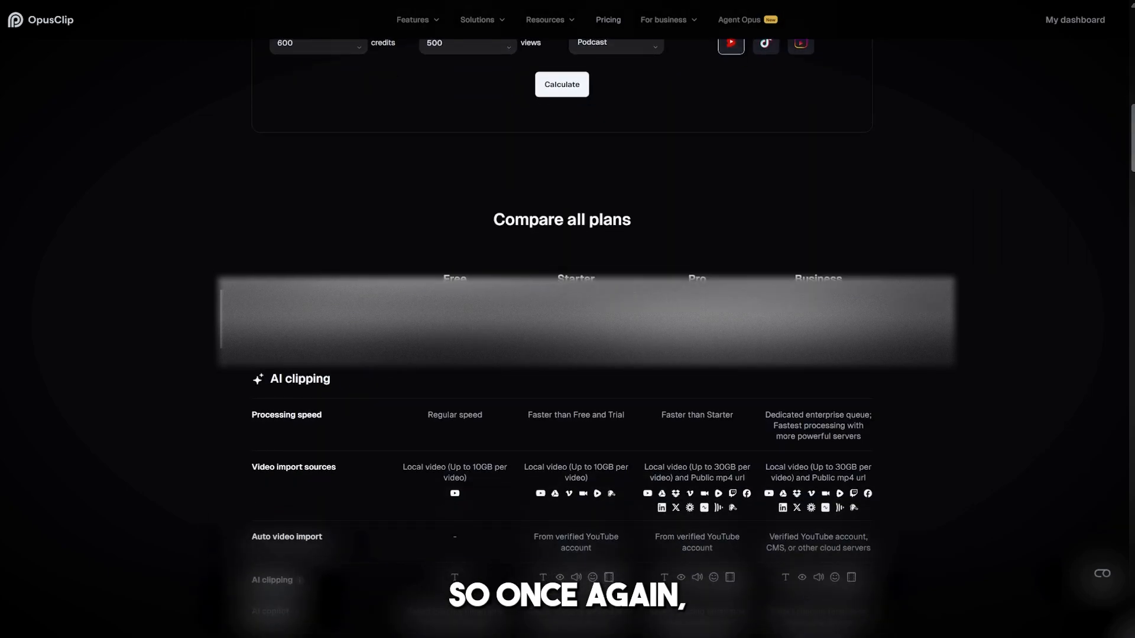